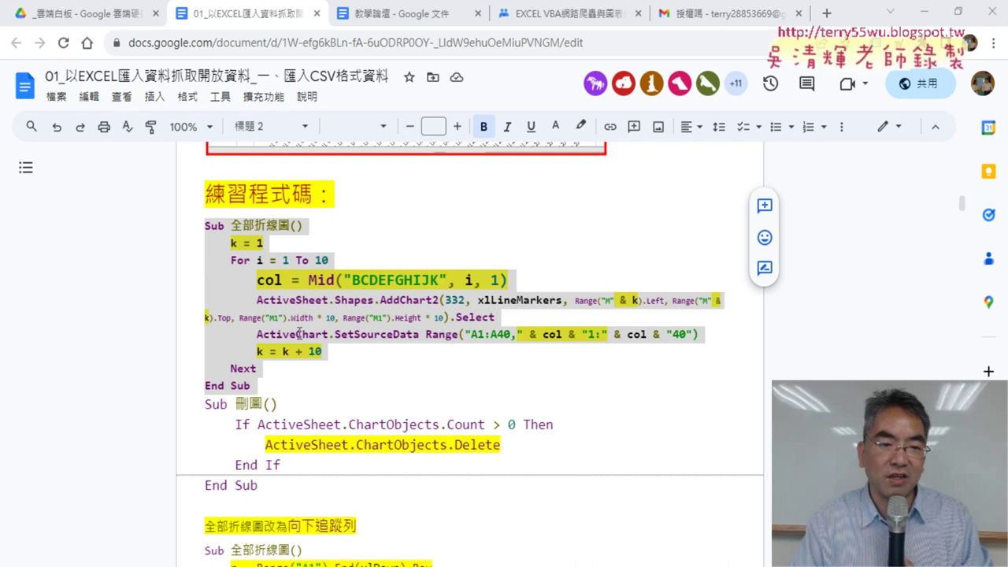
Highlight the = 1 in the k = 1 line and scroll up through the practice code.
left_click(298, 334)
left_click_drag(264, 243, 234, 245)
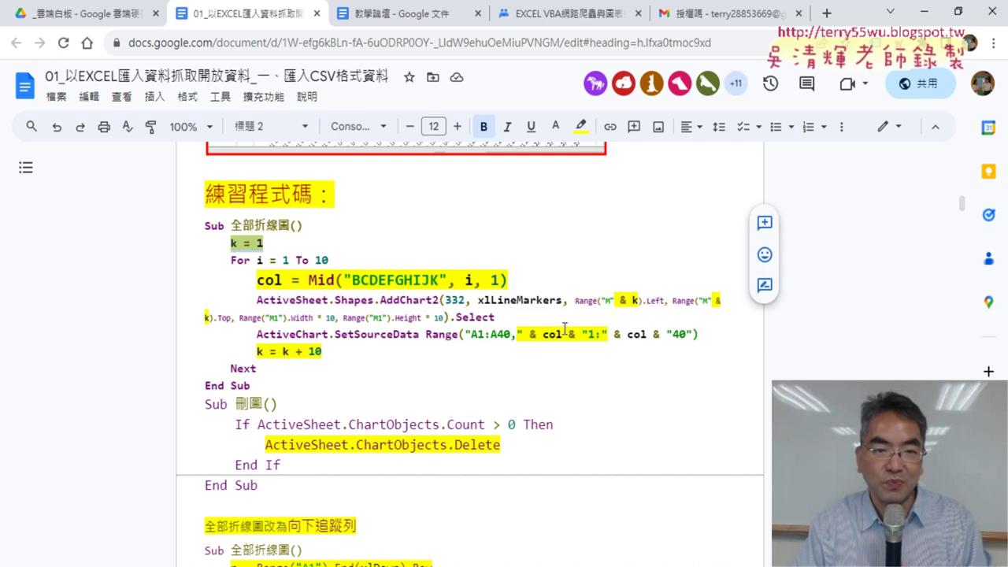
scroll(518, 318, "up", 1)
scroll(518, 318, "up", 4)
scroll(518, 319, "up", 4)
scroll(518, 318, "up", 2)
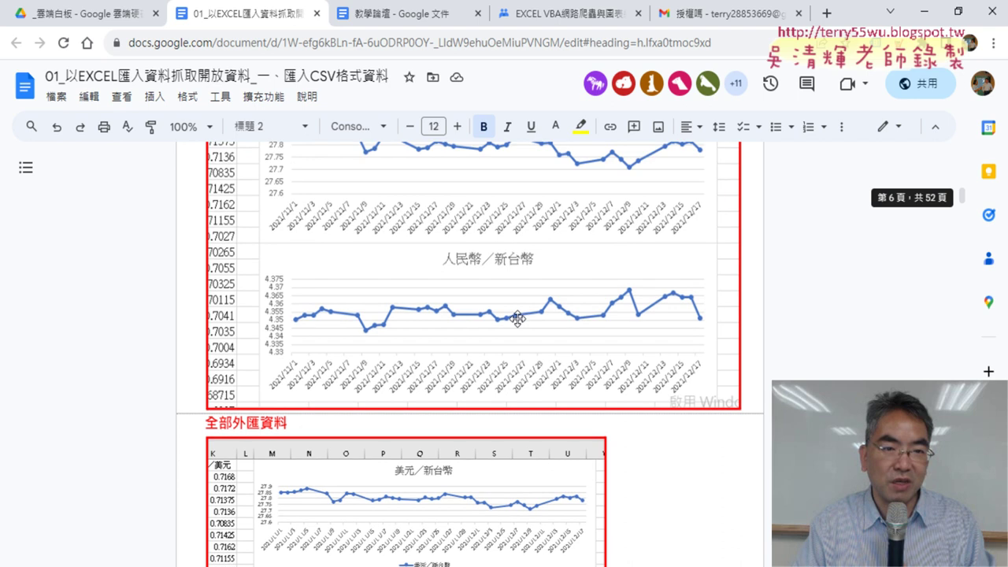
scroll(518, 319, "up", 4)
scroll(518, 318, "up", 1)
Select the Sub 美元折線圖 code block, glance at the charts, and mark the For i = 1 To 10 line.
mouse_move(290, 275)
left_mouse_down()
mouse_move(205, 204)
mouse_move(569, 252)
left_mouse_up()
left_click(314, 222)
scroll(418, 274, "down", 5)
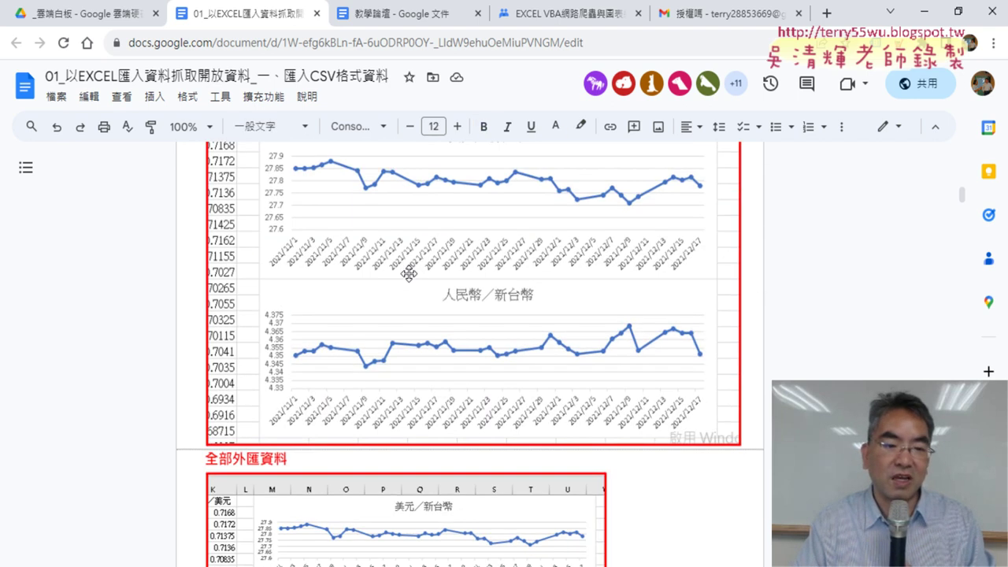
scroll(410, 273, "down", 5)
scroll(402, 274, "down", 5)
scroll(397, 272, "up", 1)
scroll(397, 273, "up", 1)
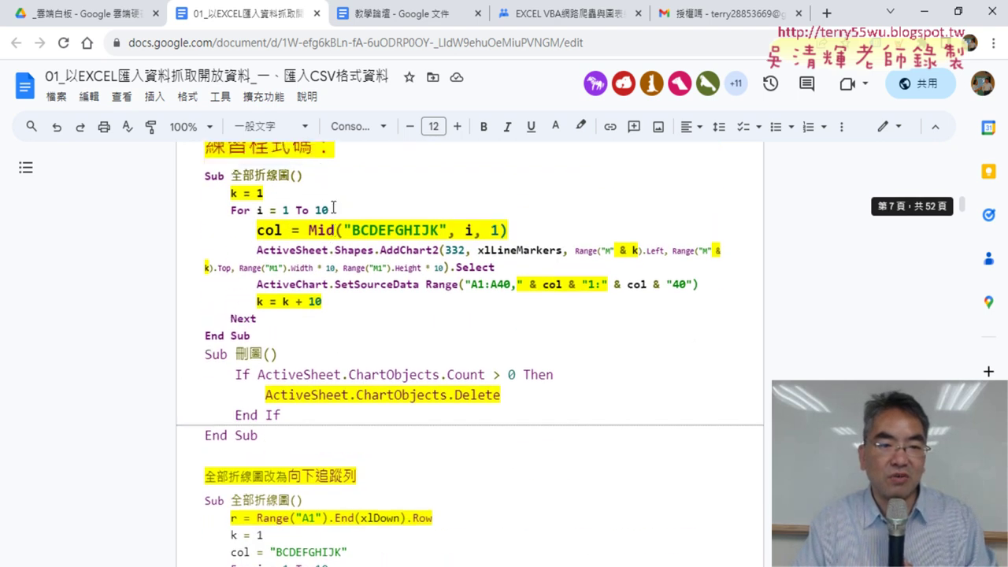
left_click_drag(329, 260, 239, 263)
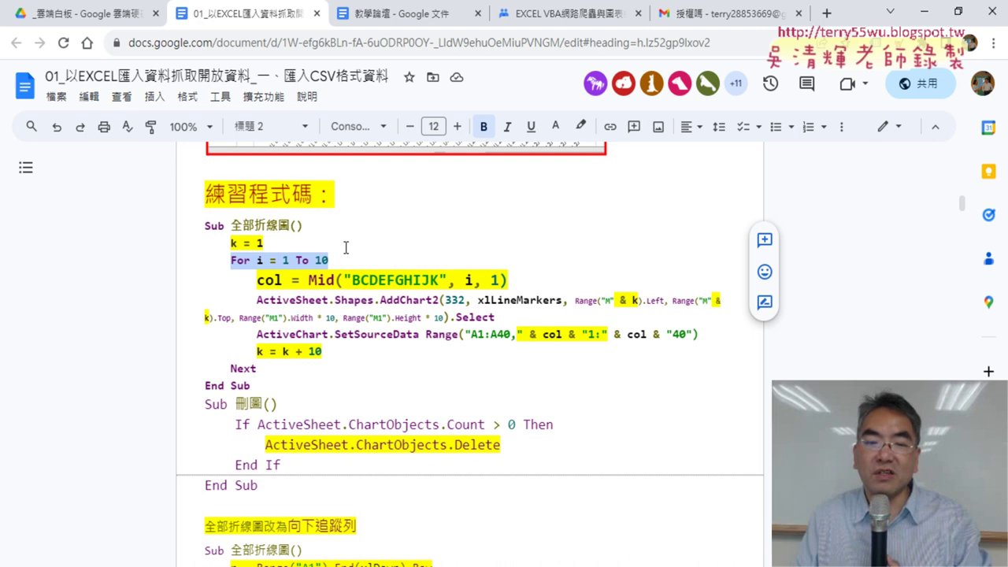
Highlight the loop's end value 10, then minimize the browser to reveal the VBA editor.
left_click(341, 249)
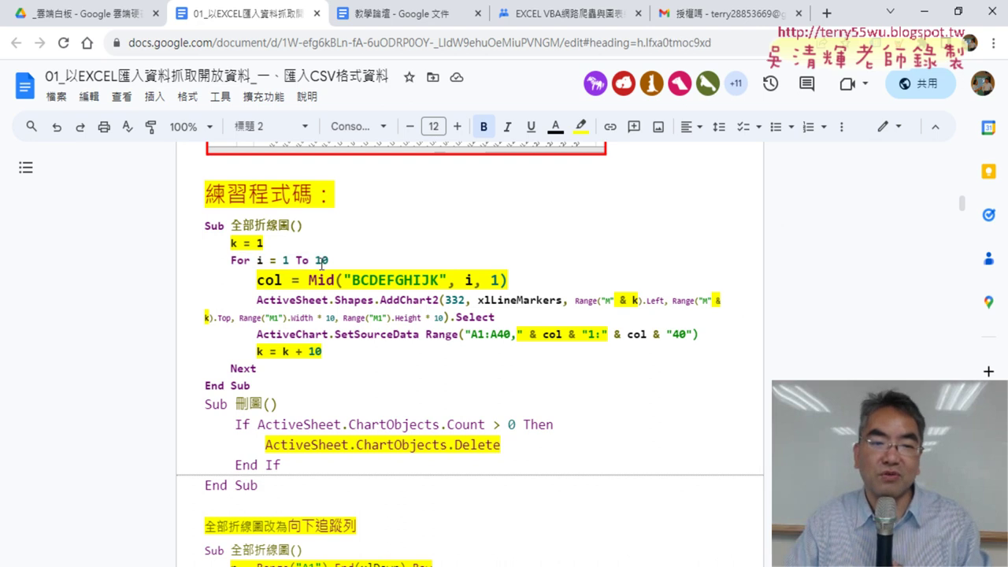
double_click(323, 261)
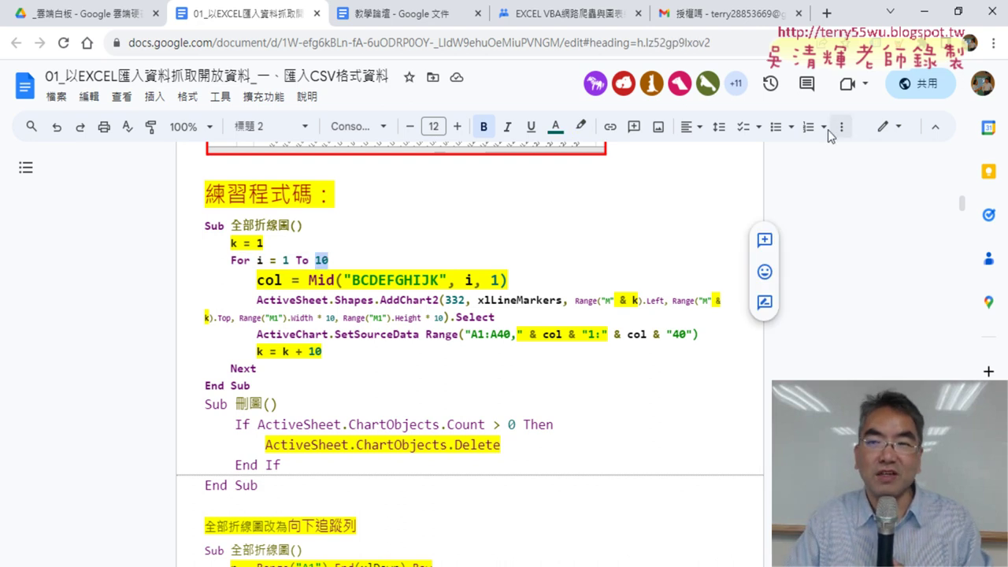
left_click(927, 24)
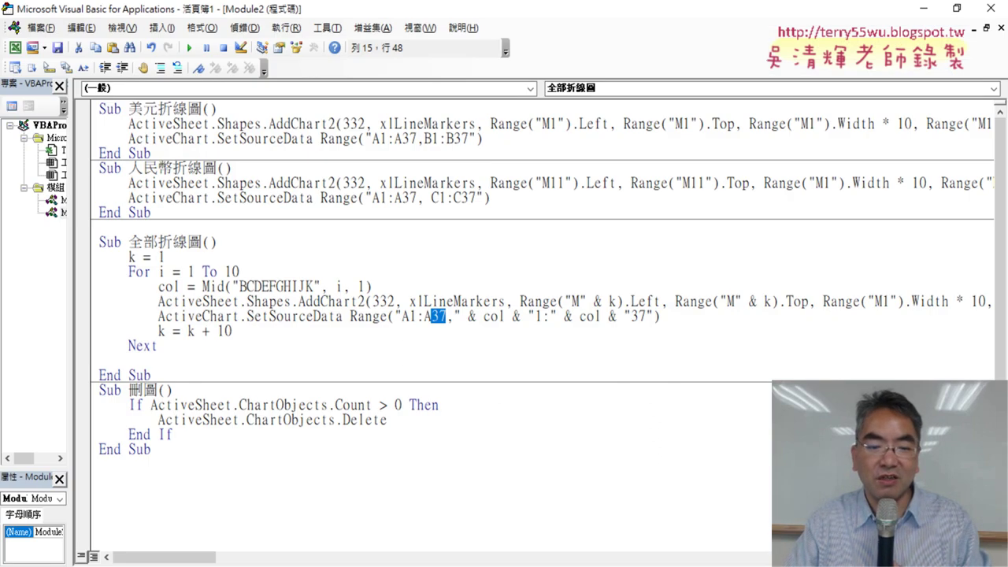
Switch to the exchange-rate workbook and jump from A1 down to the last data row, A37.
left_click(386, 523)
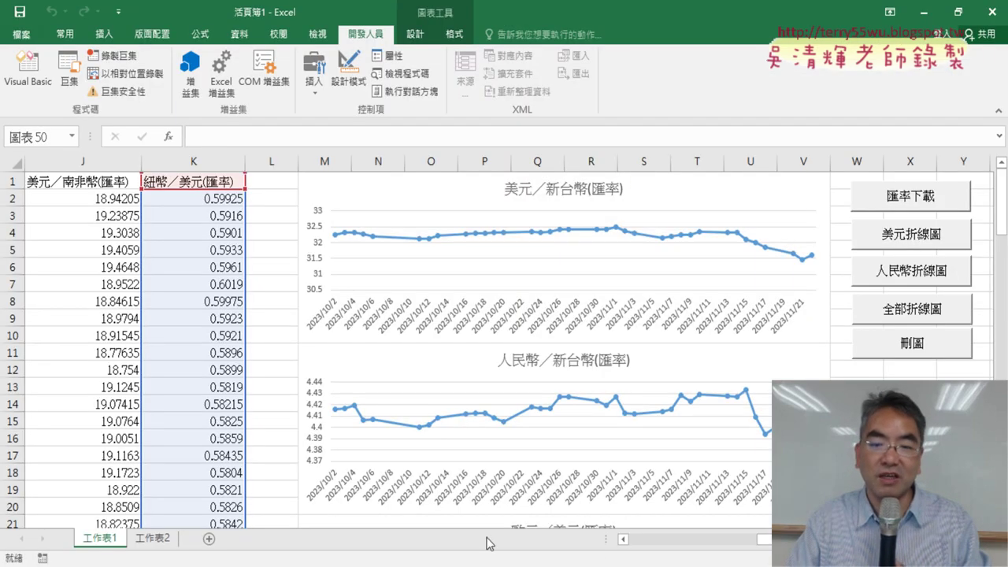
scroll(183, 240, "left", 5)
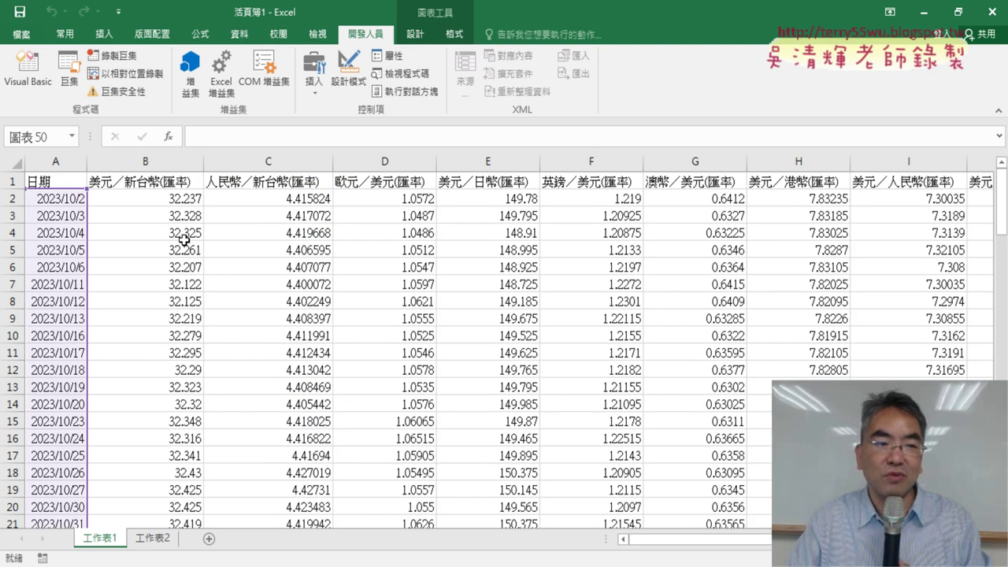
left_click(50, 182)
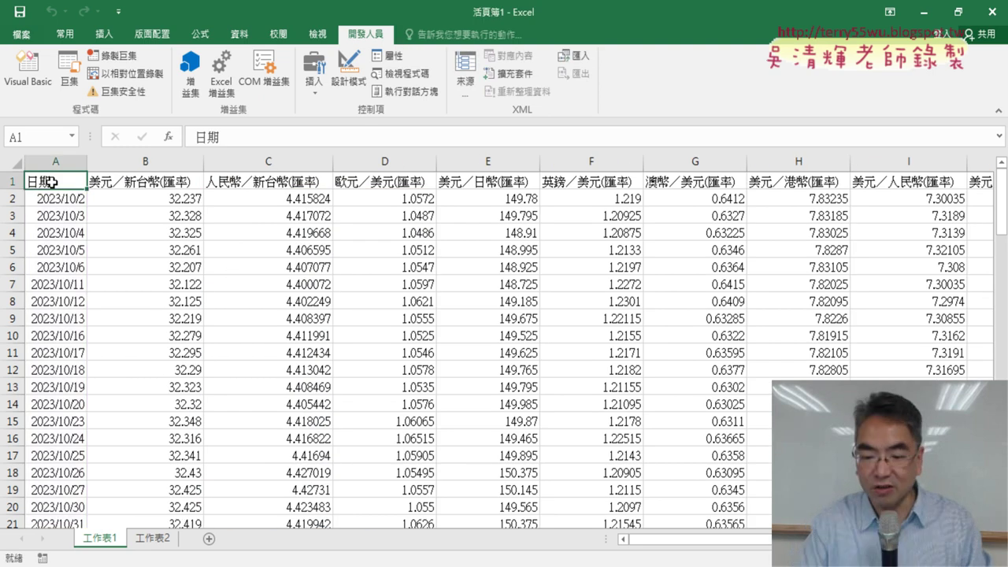
key("ctrl+Down")
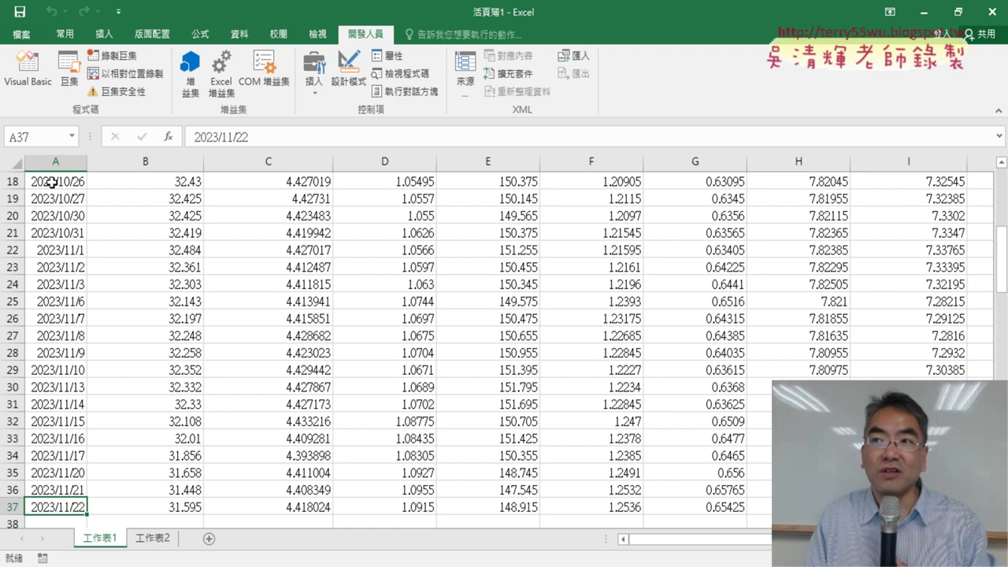
Return to A1 and jump right along the headers to the last one, K1.
scroll(51, 182, "up", 6)
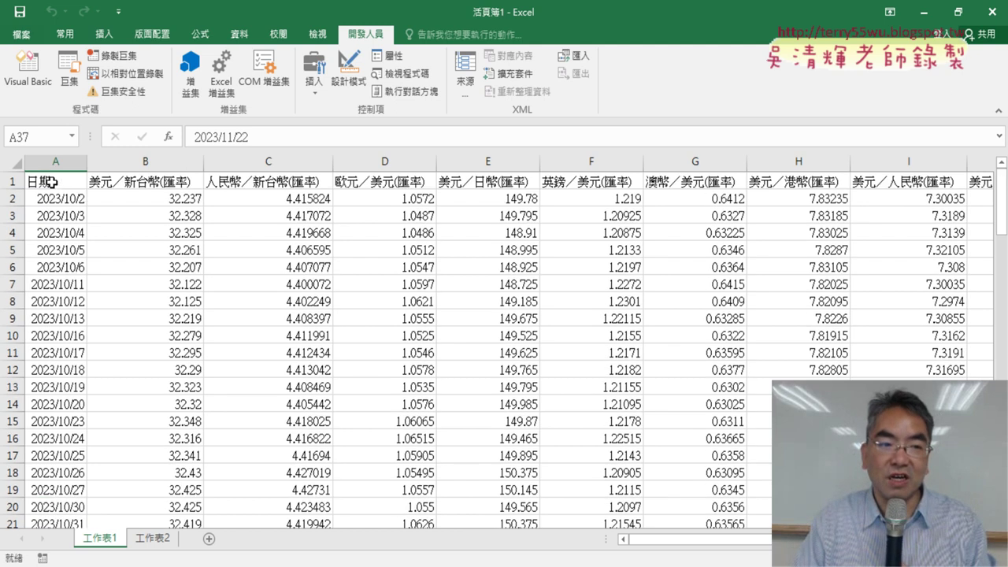
left_click(51, 182)
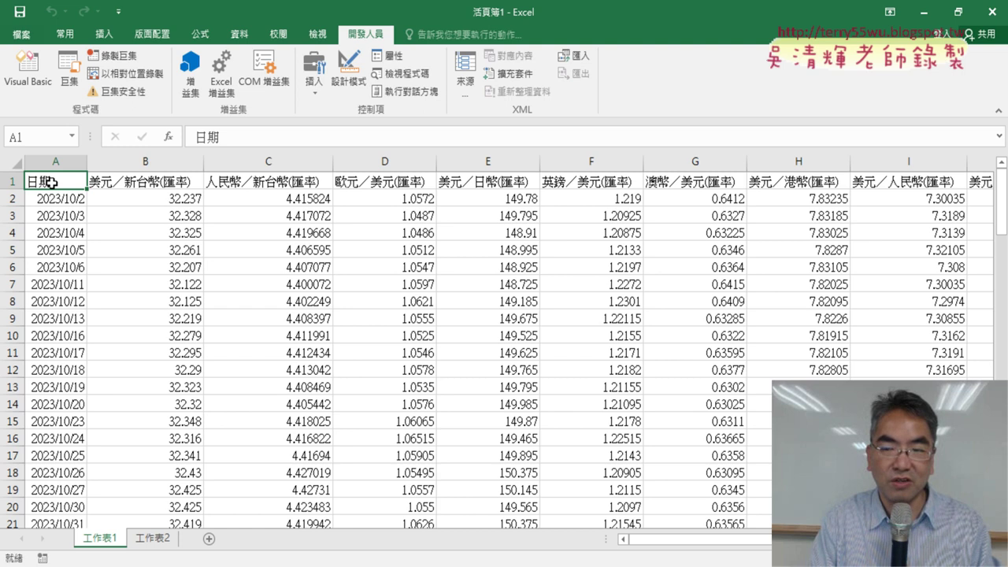
key("ctrl+Right")
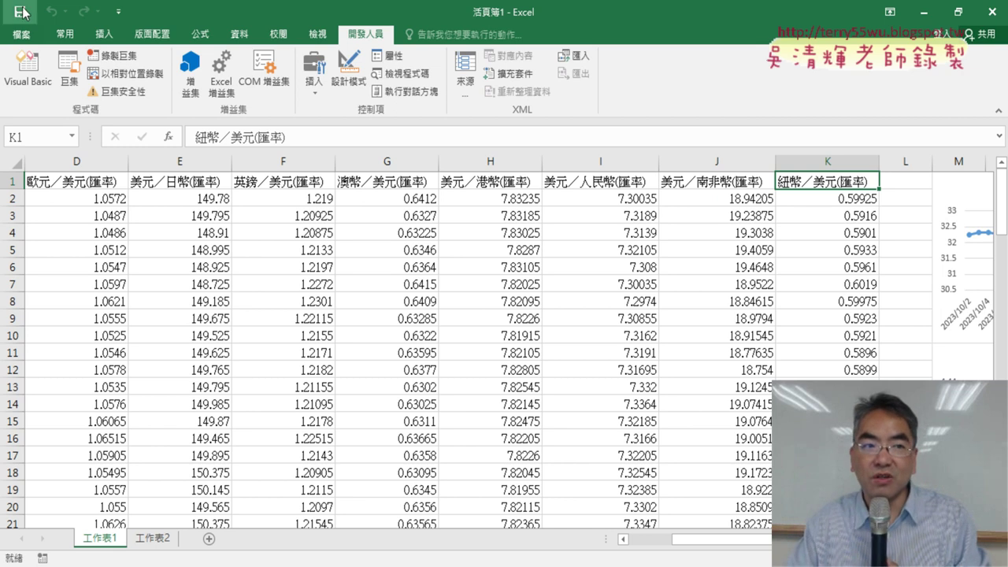
Open the VBA editor on Module2 and show the Immediate window.
left_click(27, 70)
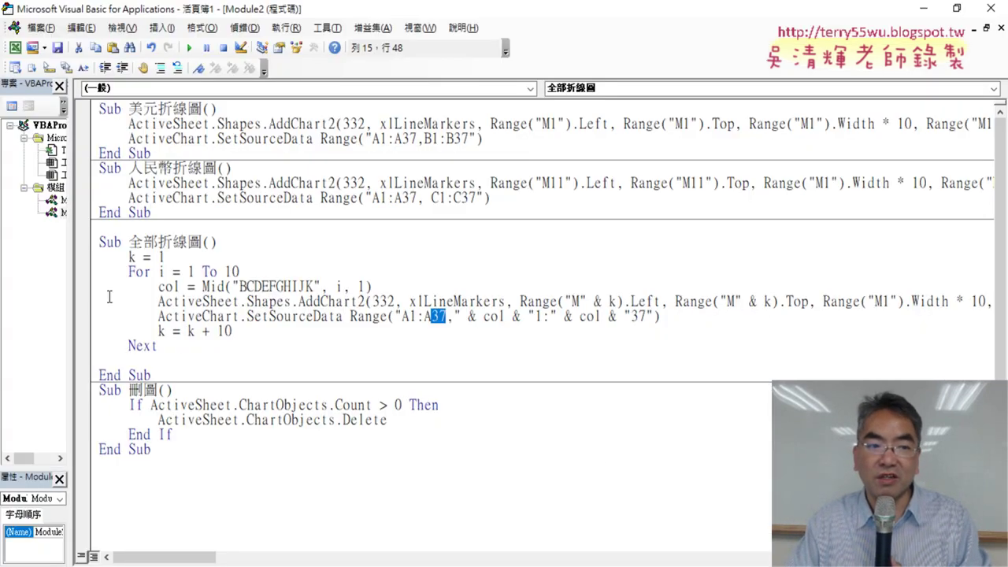
left_click_drag(71, 293, 135, 296)
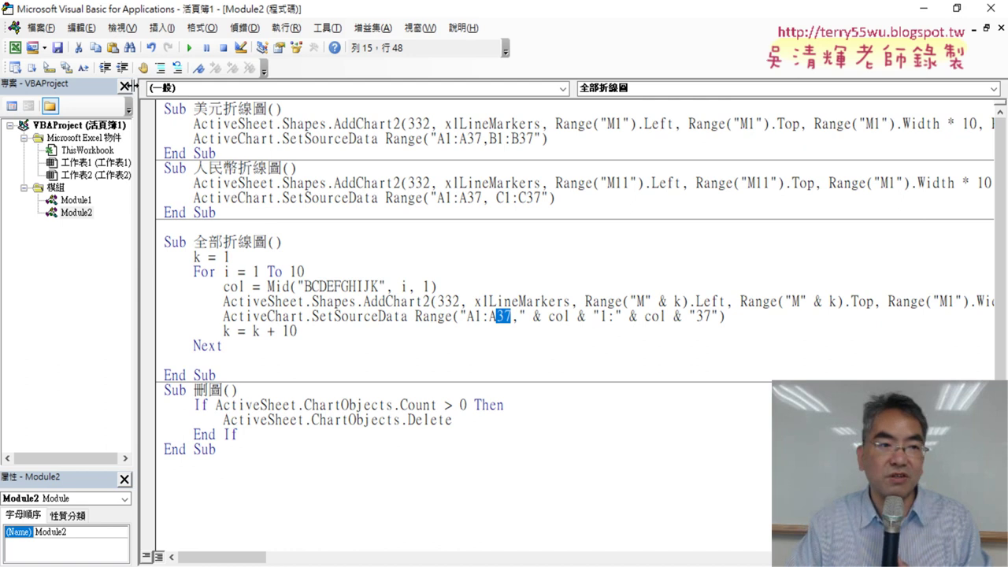
left_click(122, 28)
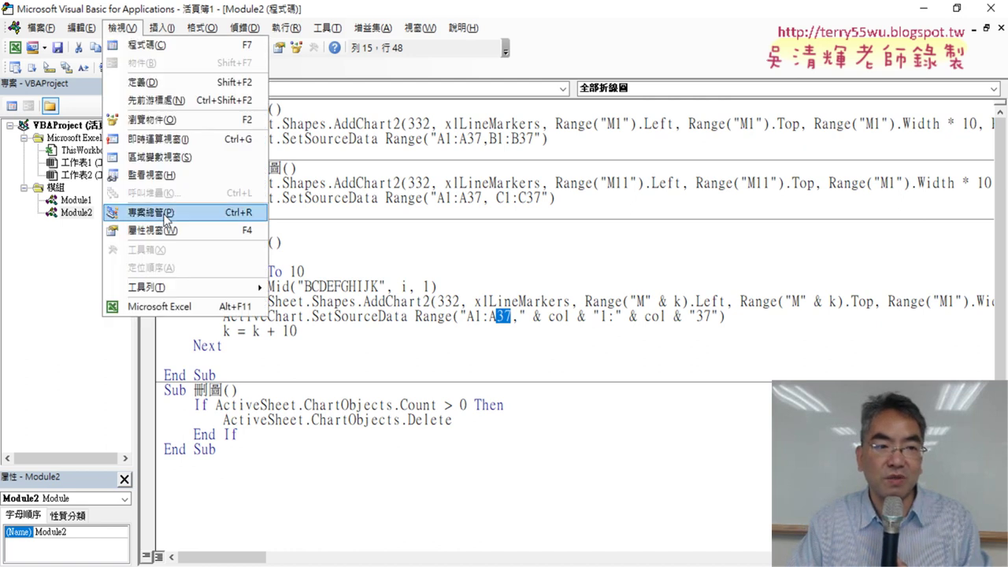
left_click(189, 142)
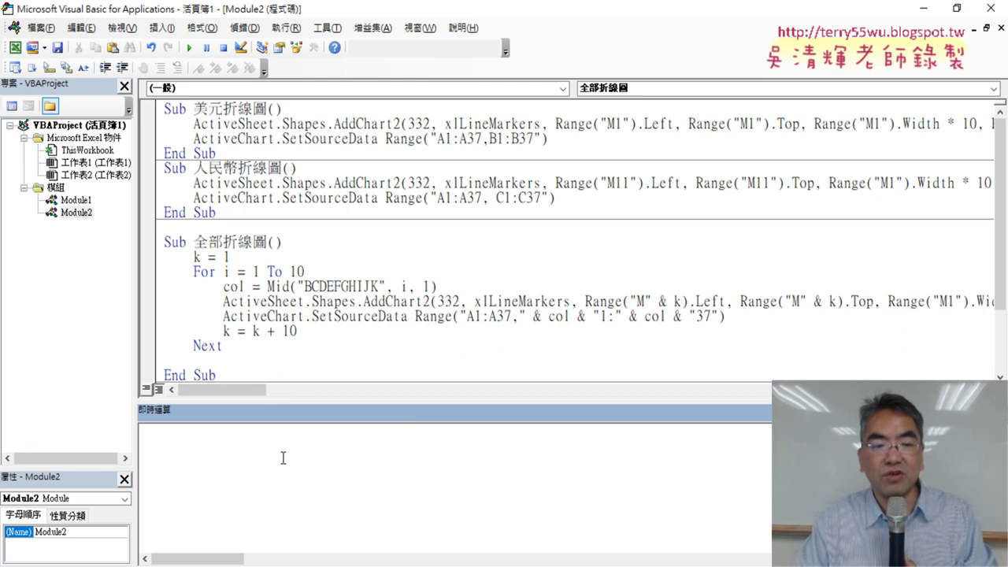
Restore and widen the editor over Excel, then start a ? query in the Immediate pane.
left_click_drag(365, 16, 389, 28)
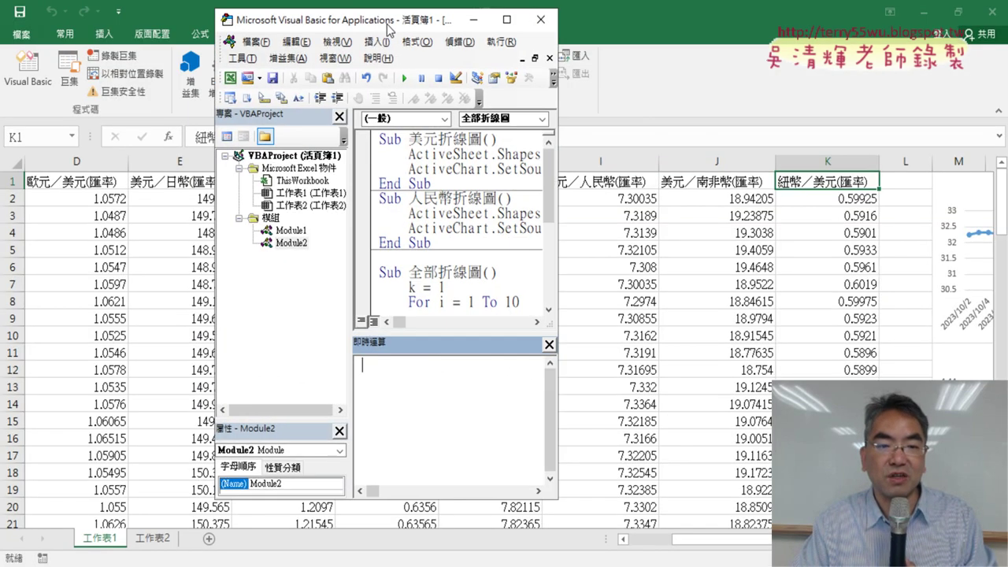
left_click_drag(558, 222, 982, 248)
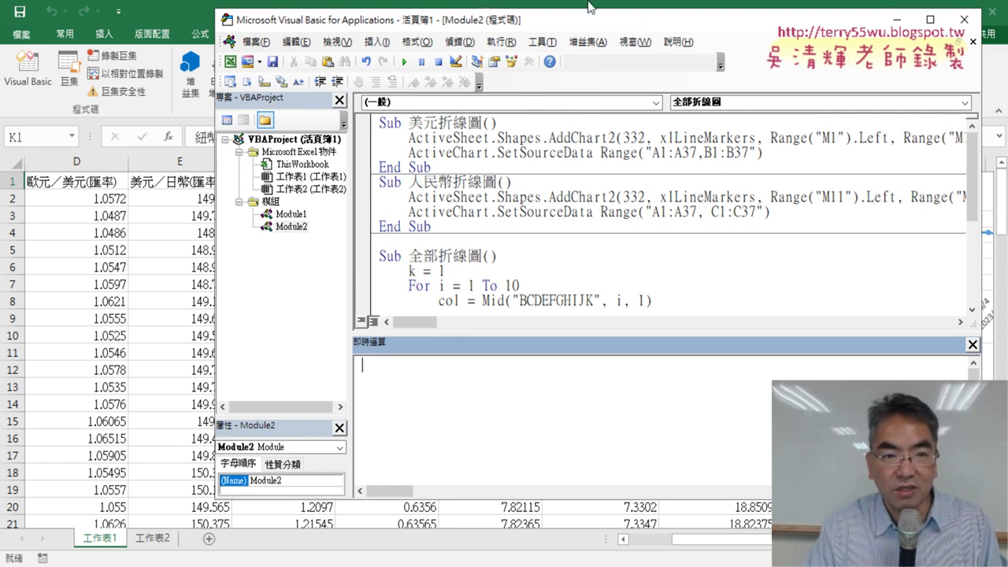
left_click(341, 44)
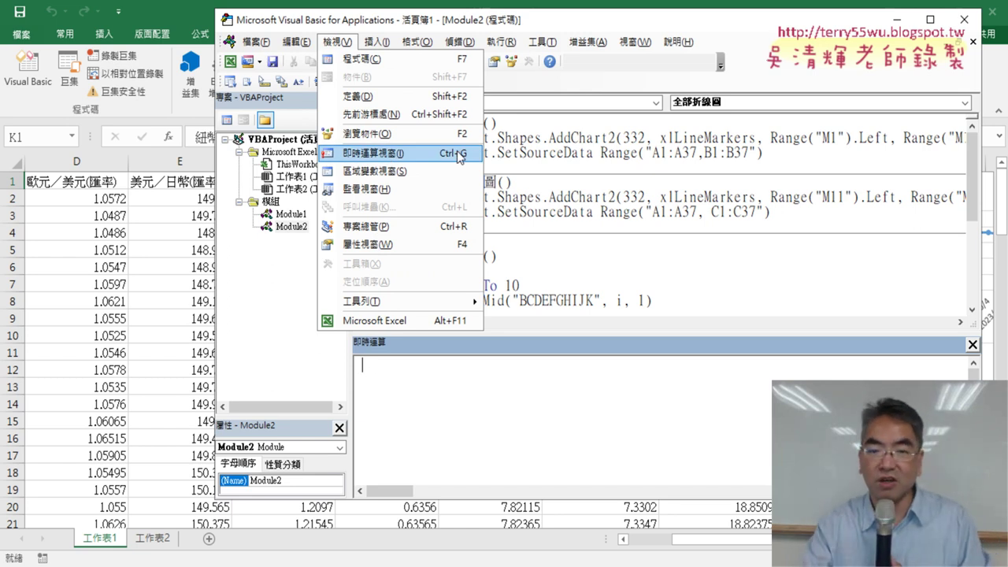
left_click(421, 404)
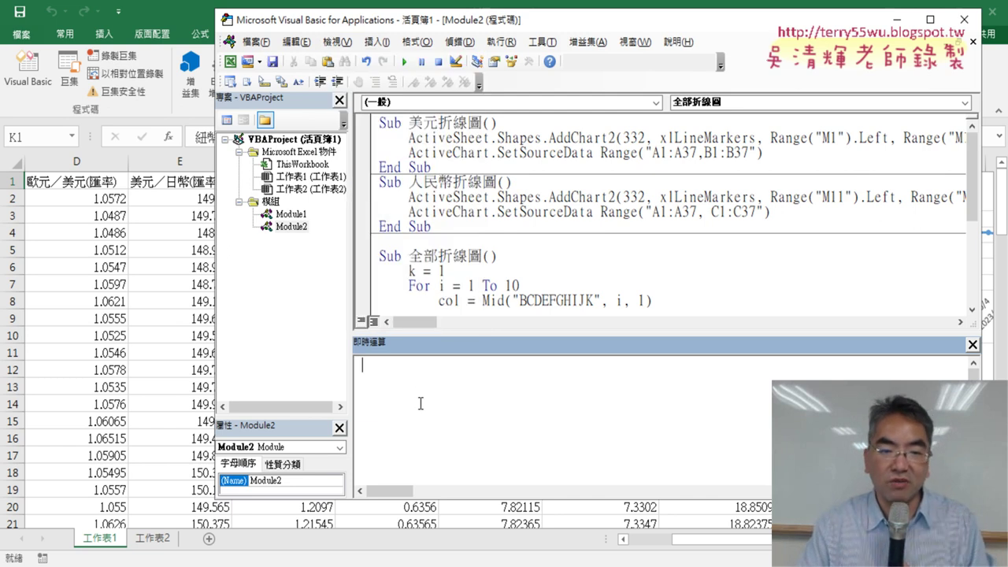
type("?")
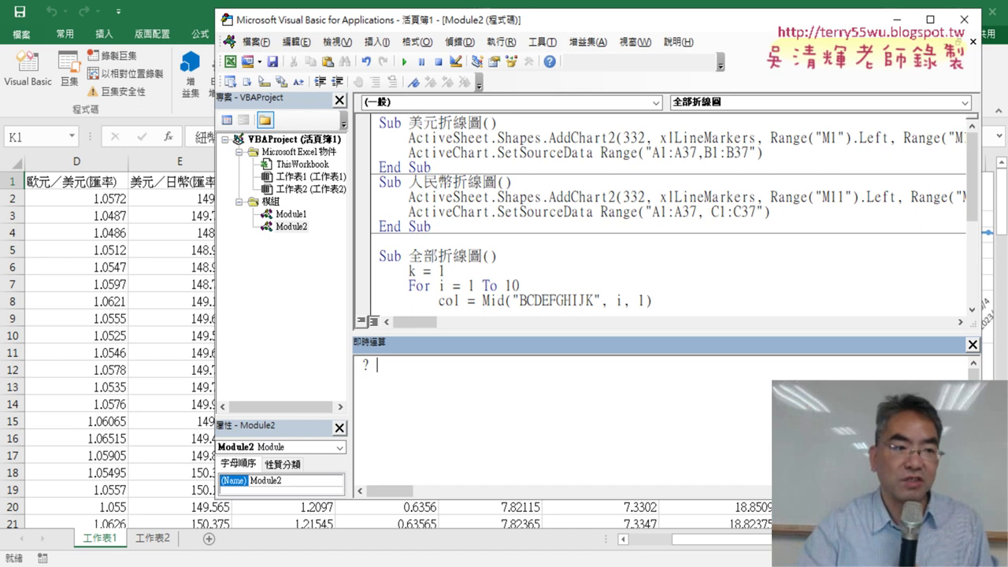
On the sheet, jump from A1 to K1 along the header row, then reopen the VBA editor.
left_click(54, 188)
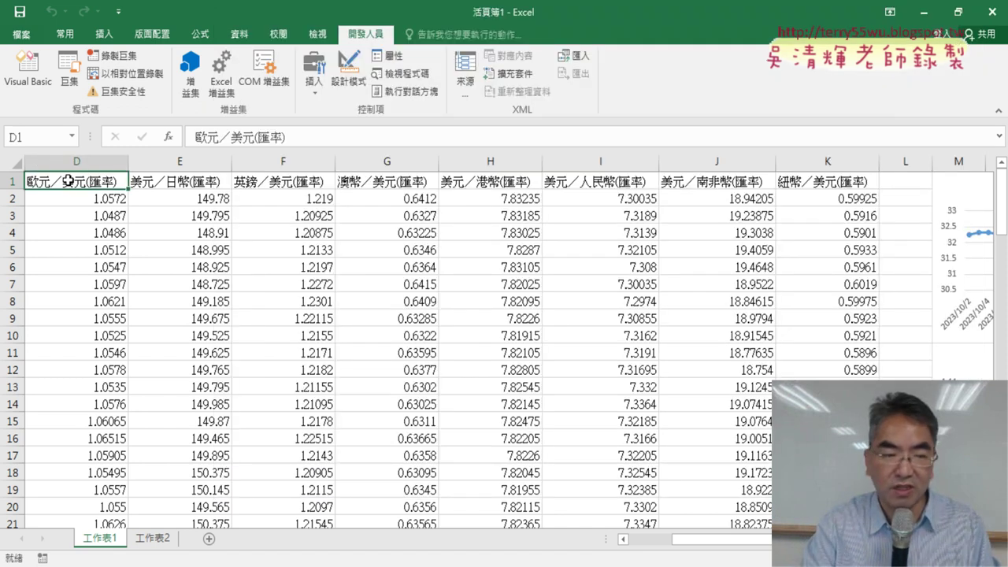
key("ctrl+Home")
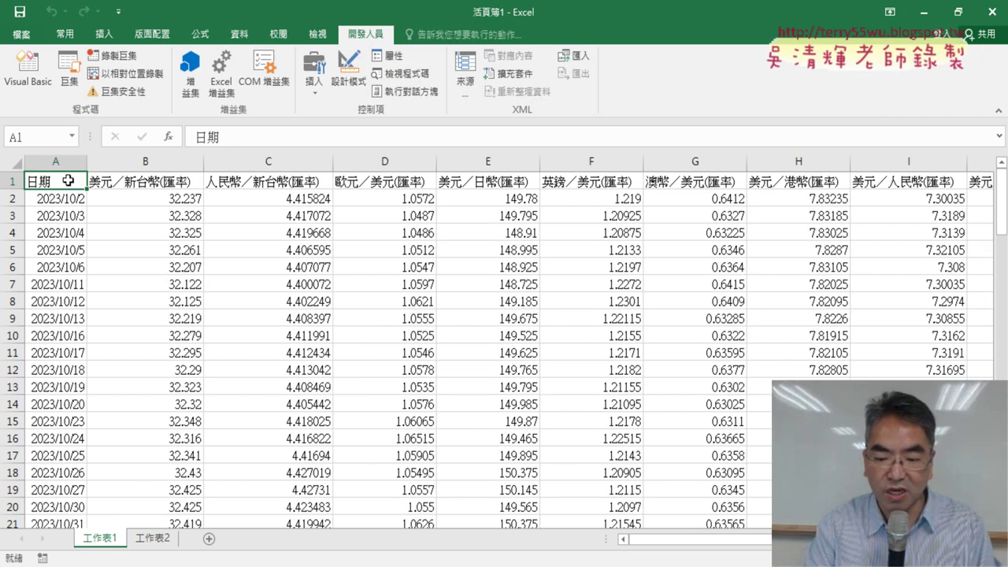
key("ctrl+Right")
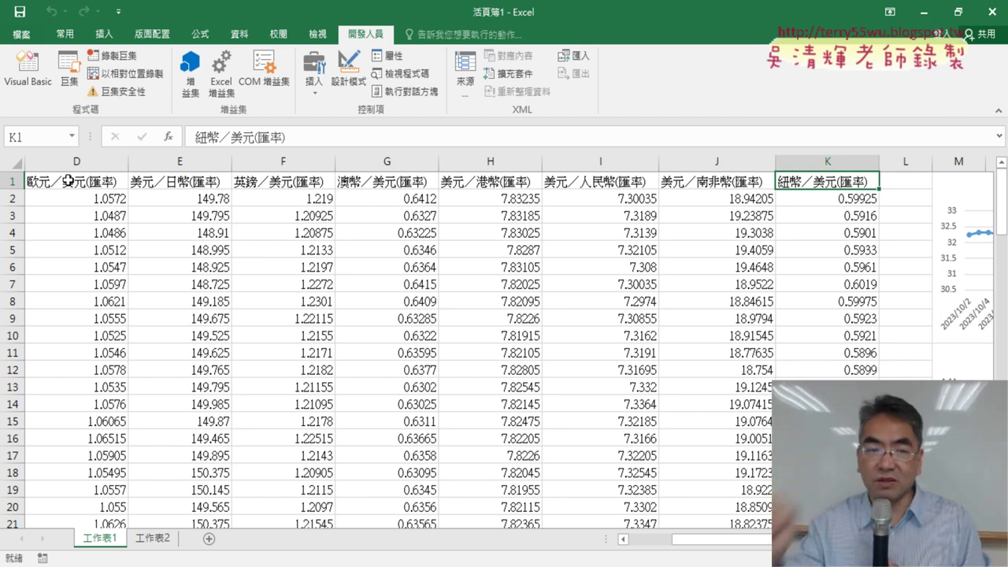
left_click(27, 69)
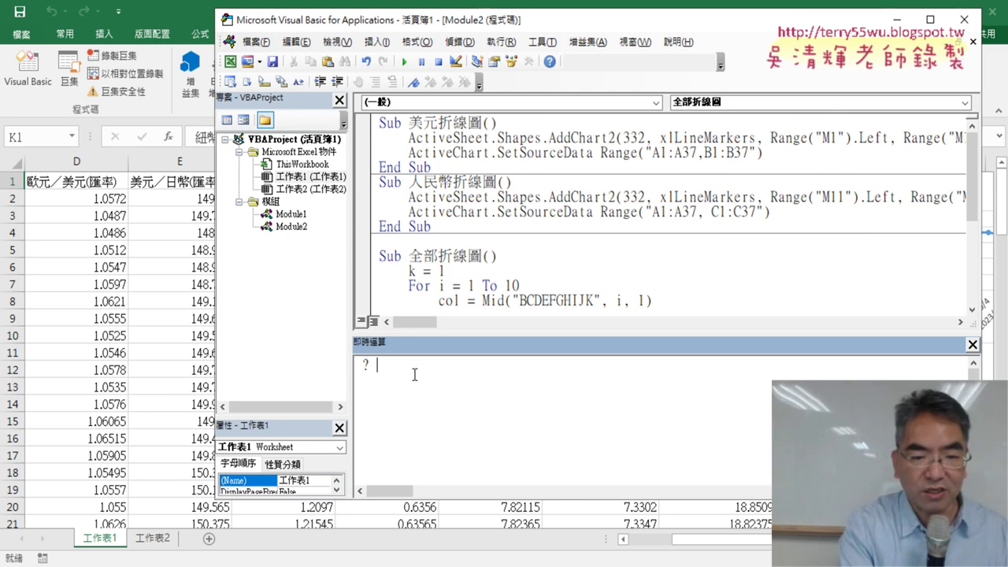
Type range("A1").End(xlToRight) in the Immediate window, picking xlToRight from the suggestions.
type("range")
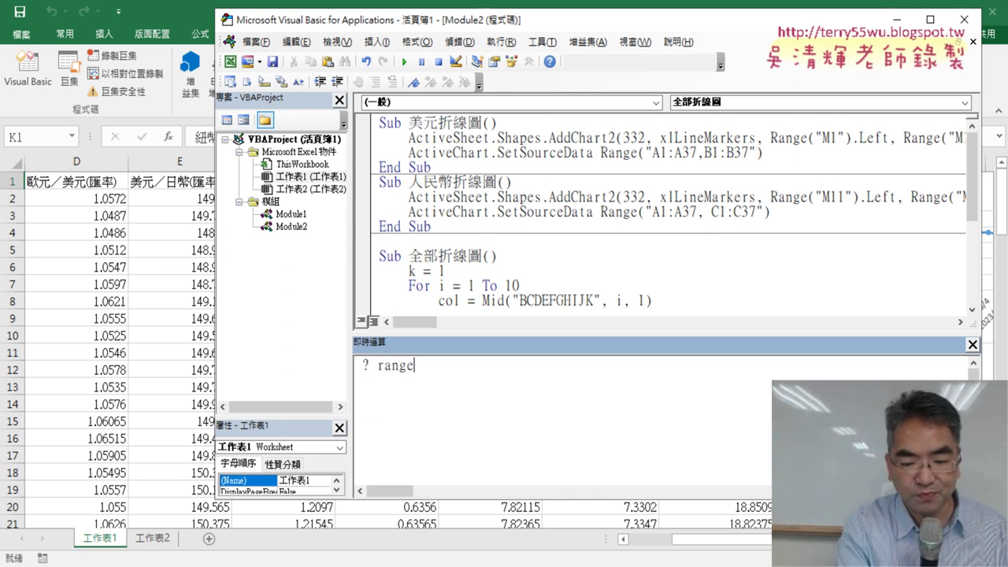
type("(\"")
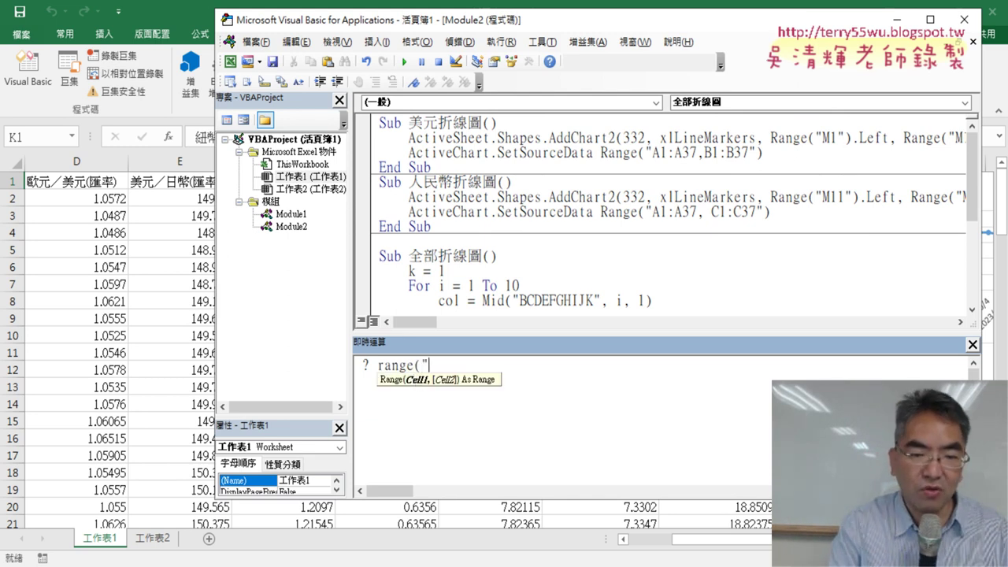
type("A1")
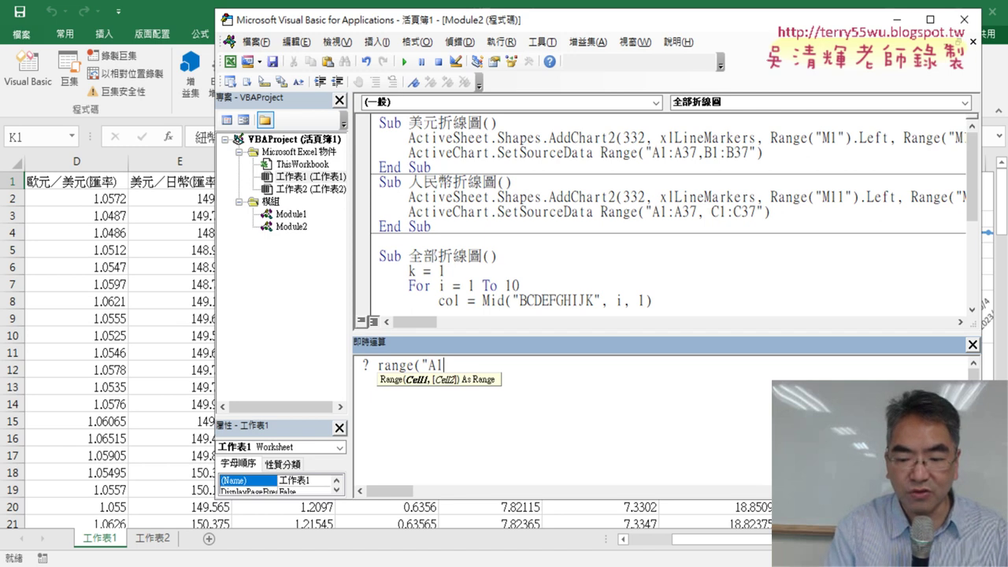
type("\").")
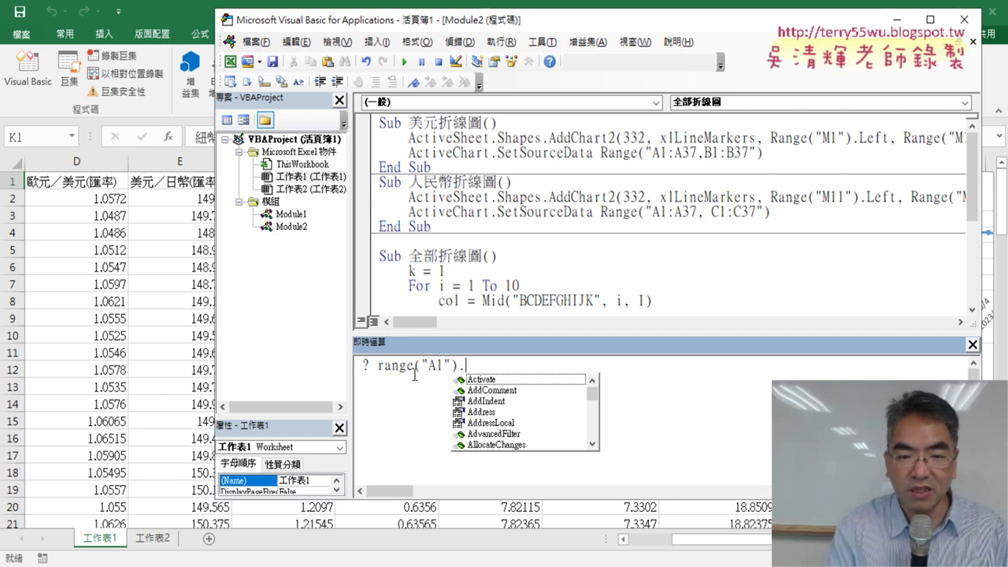
type("End ")
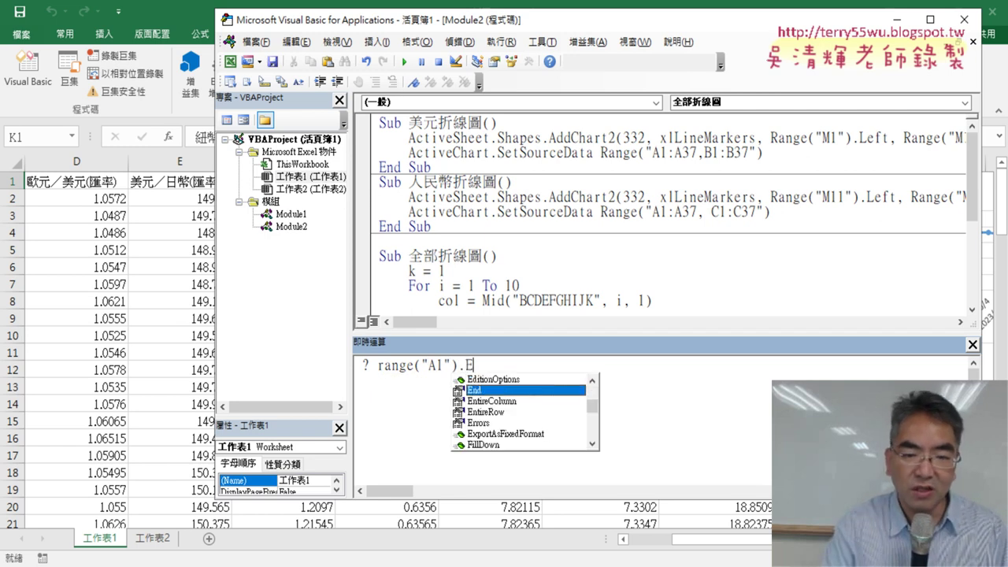
type("(")
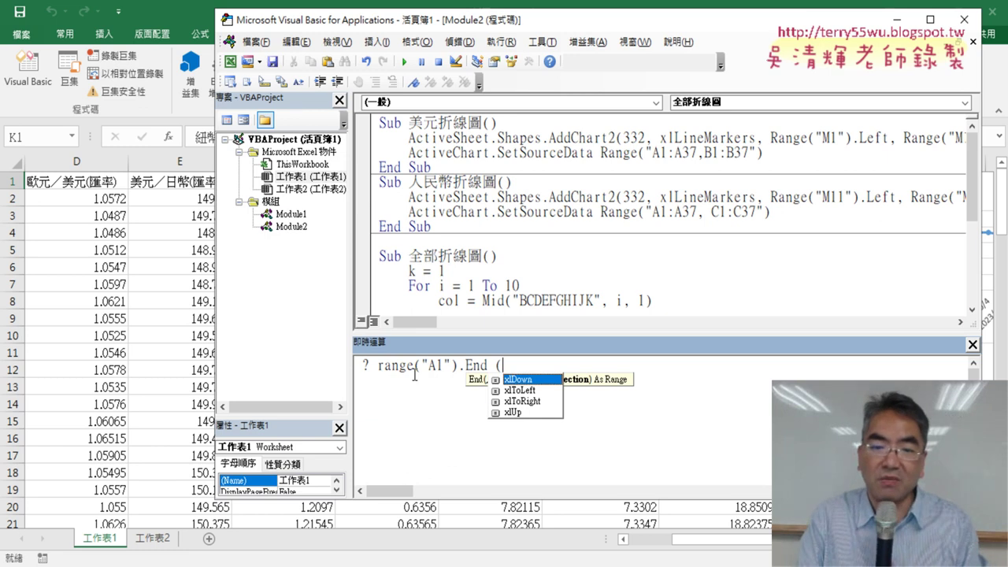
key("Down")
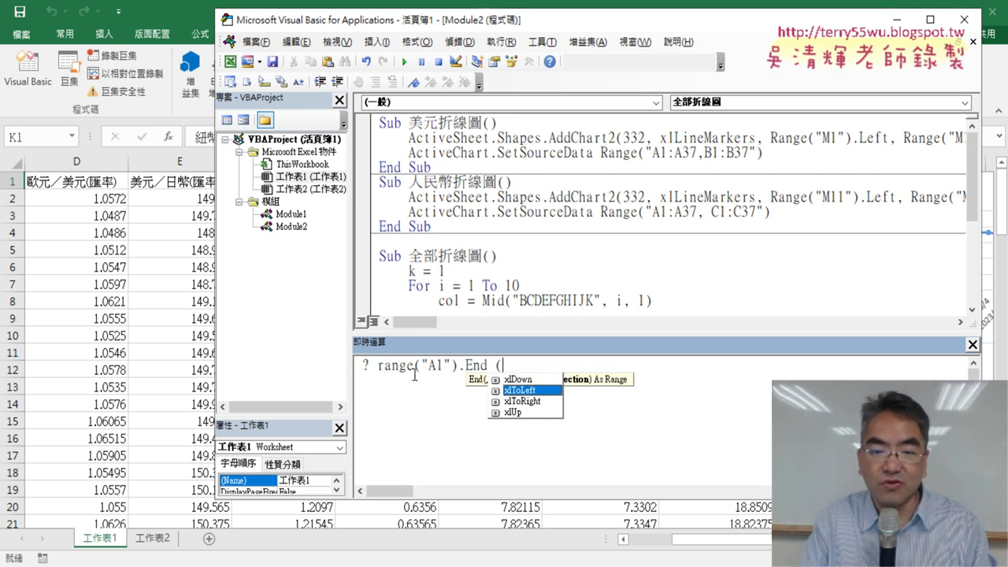
key("Down")
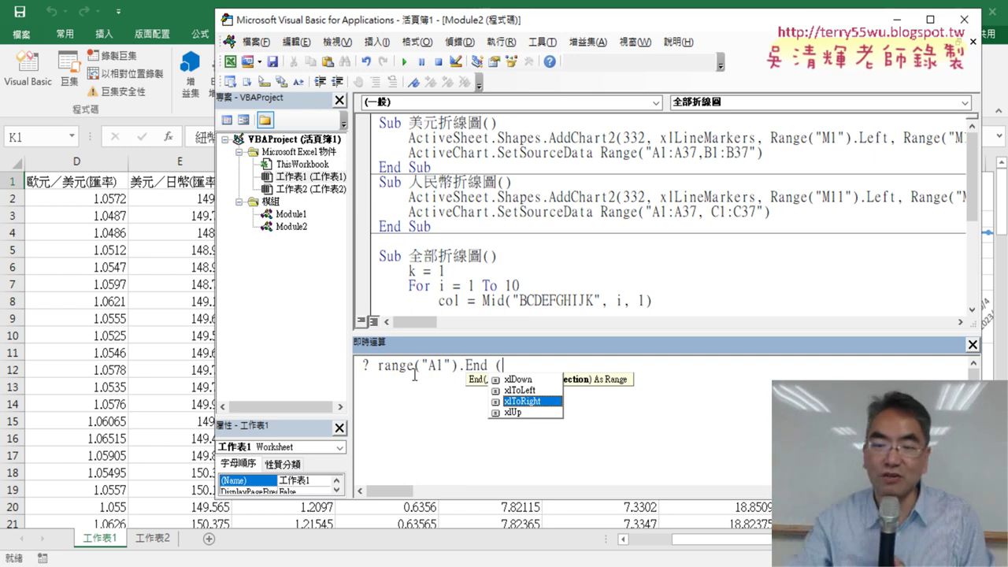
double_click(554, 401)
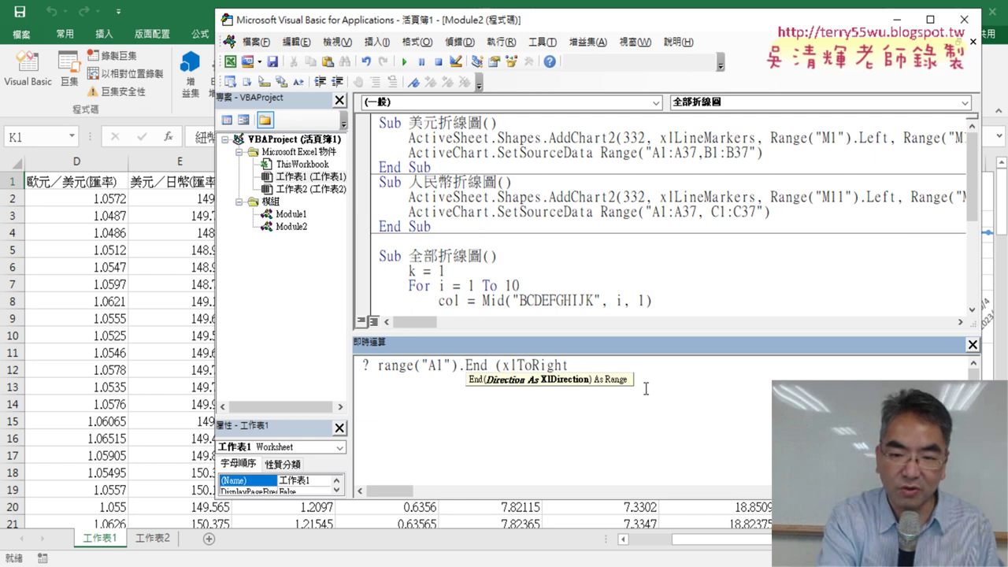
type(").")
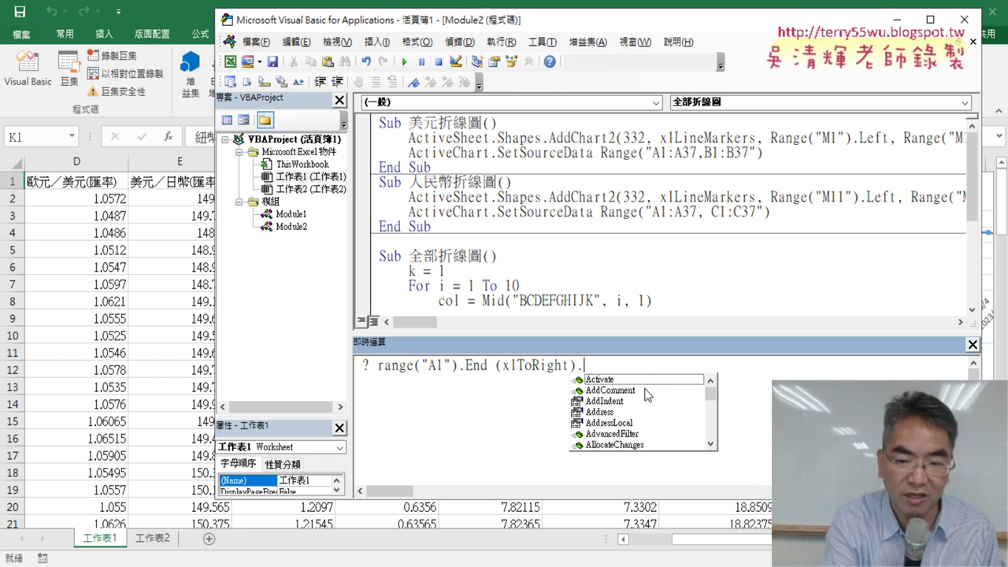
Finish the query with .Column and run it, returning 11 as the last header column.
type("co")
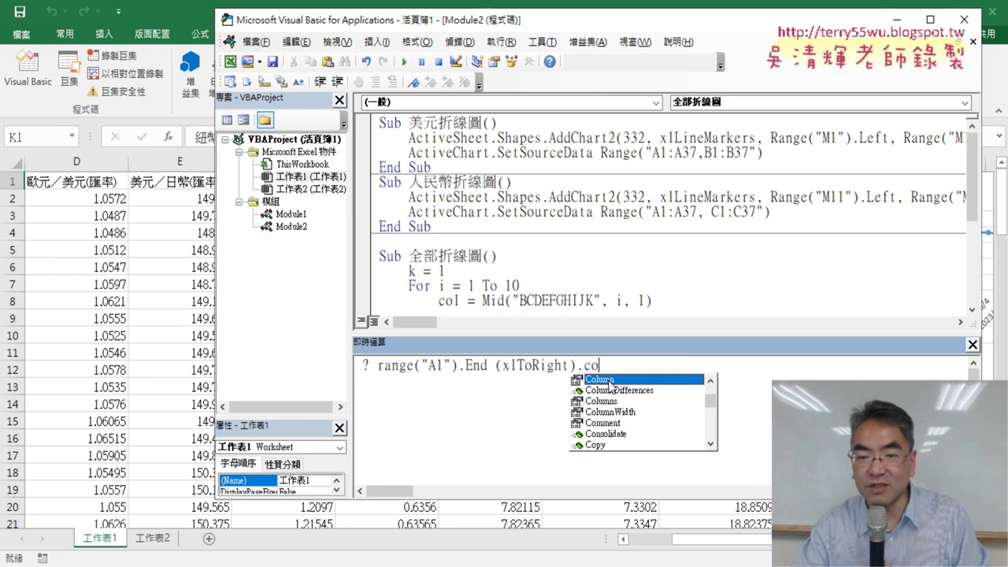
double_click(611, 383)
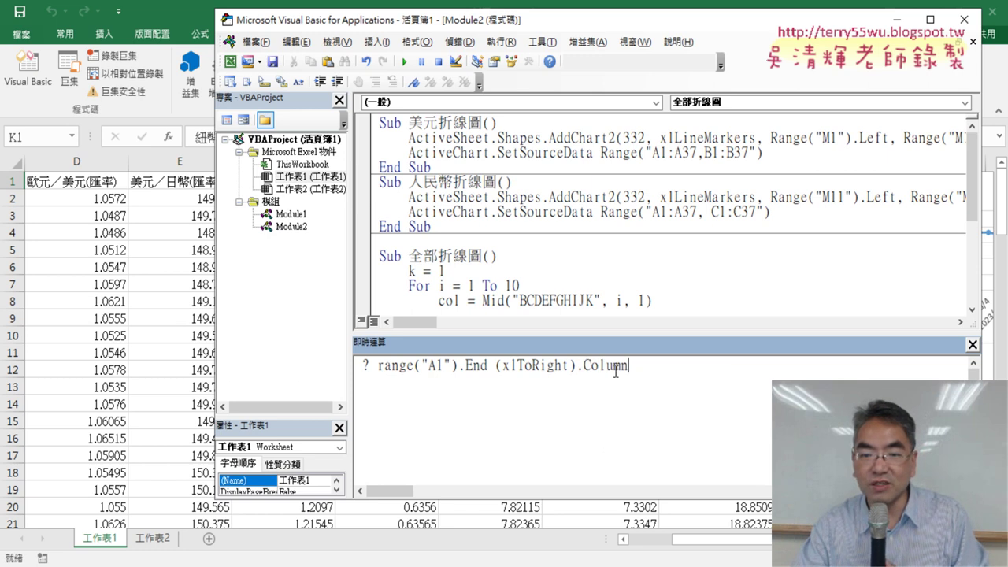
left_click_drag(629, 367, 584, 367)
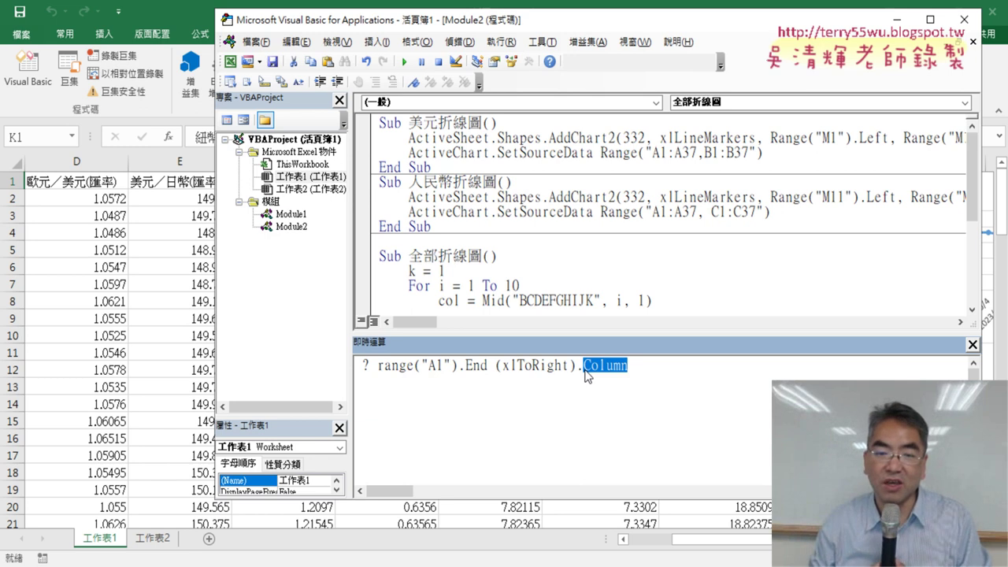
left_click(604, 414)
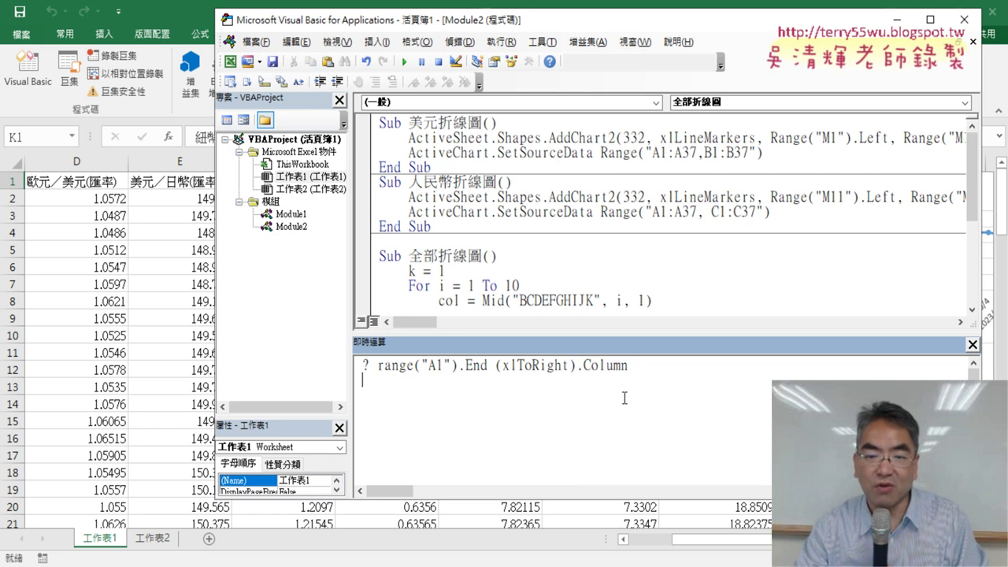
left_click(638, 364)
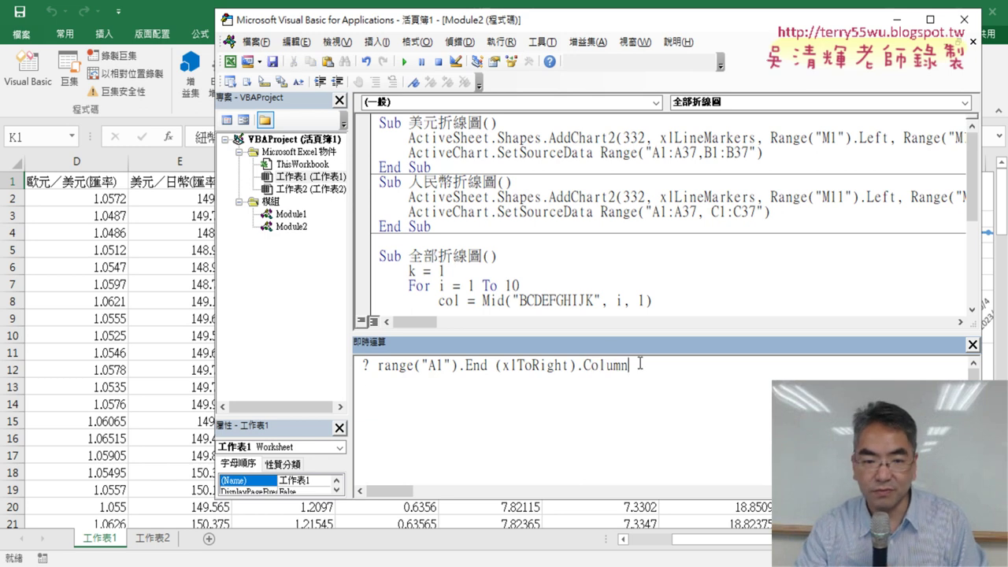
key("Return")
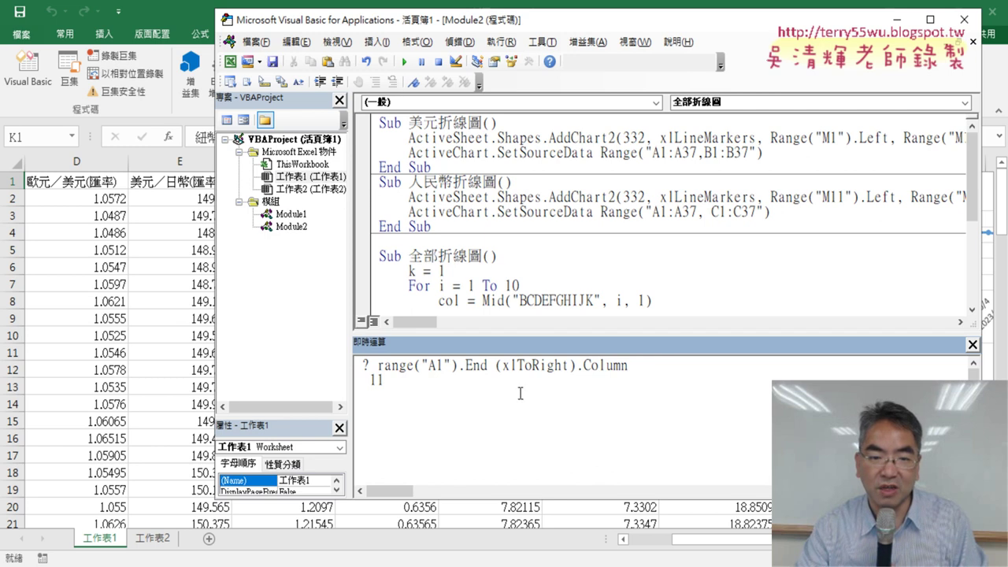
left_click_drag(392, 381, 368, 380)
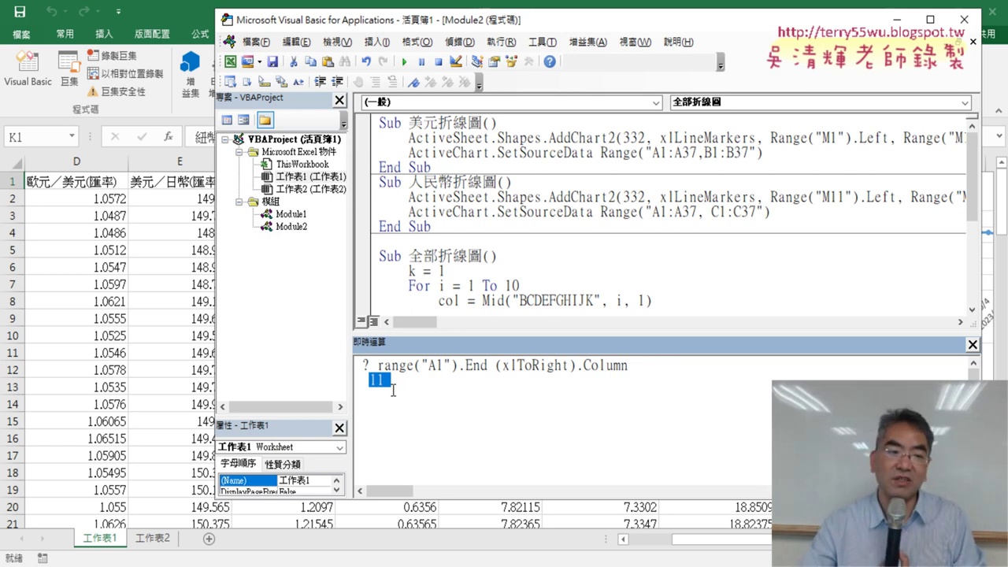
Inspect the worksheet's columns, ending back on column A.
left_click_drag(701, 541, 648, 544)
left_click(145, 162)
left_click(56, 161)
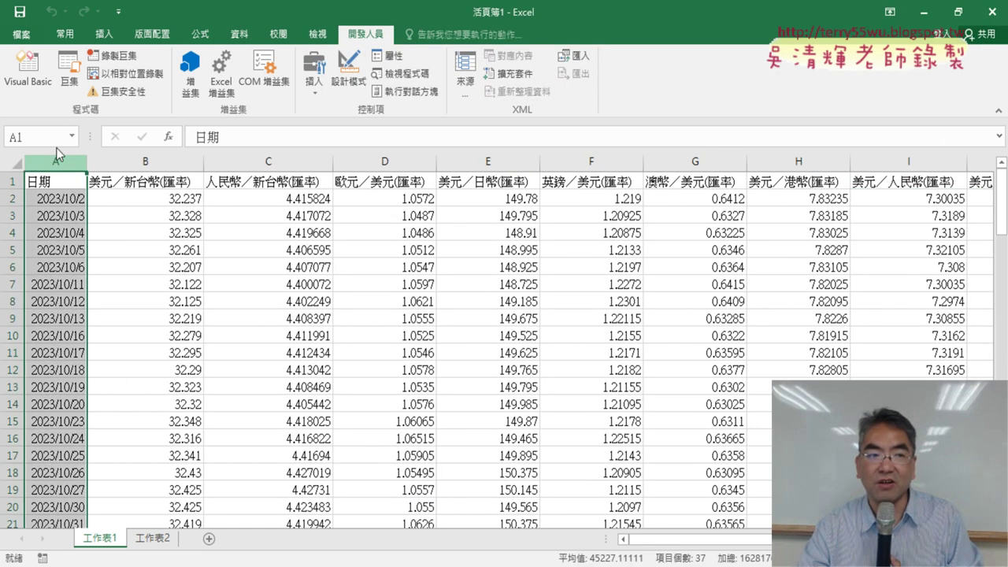
Copy the range("A1").End(xlToRight).Column expression and close the Immediate window.
left_click(35, 73)
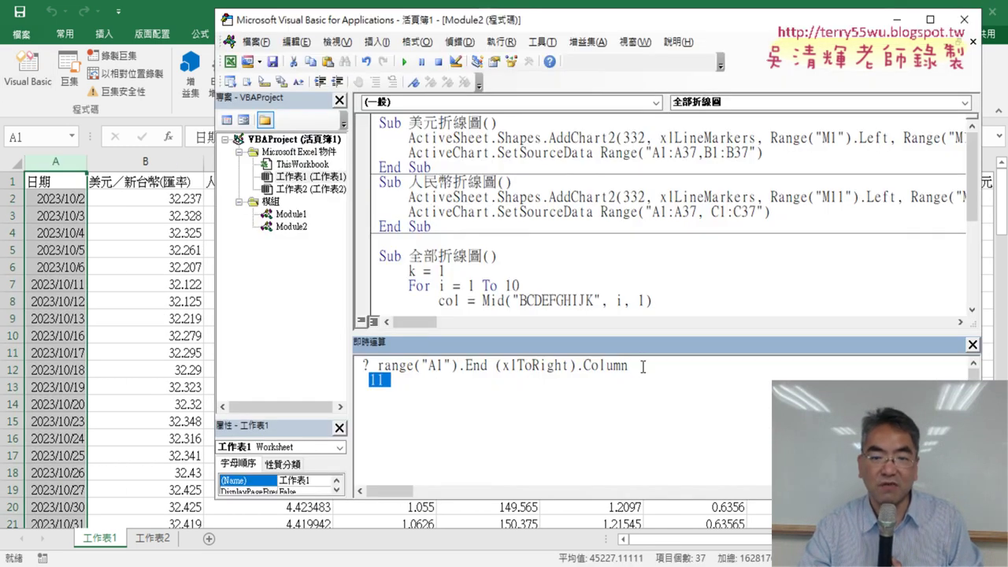
left_click_drag(642, 367, 379, 372)
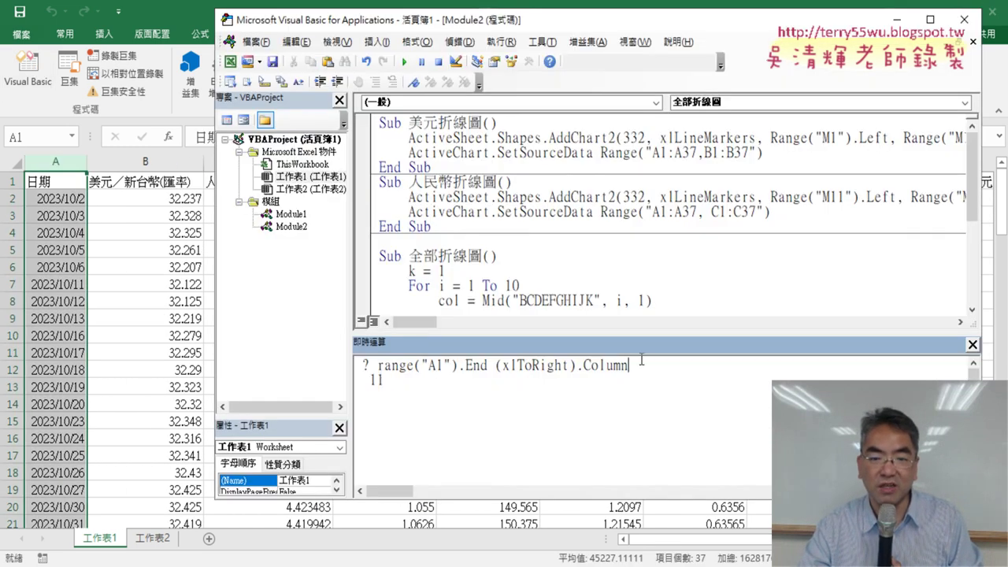
right_click(380, 372)
left_click(427, 397)
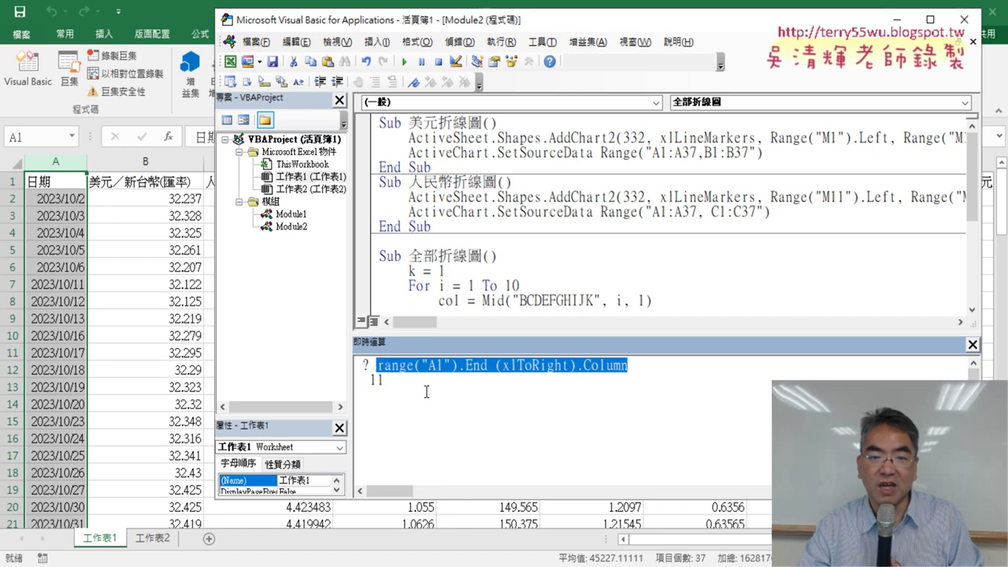
left_click(972, 344)
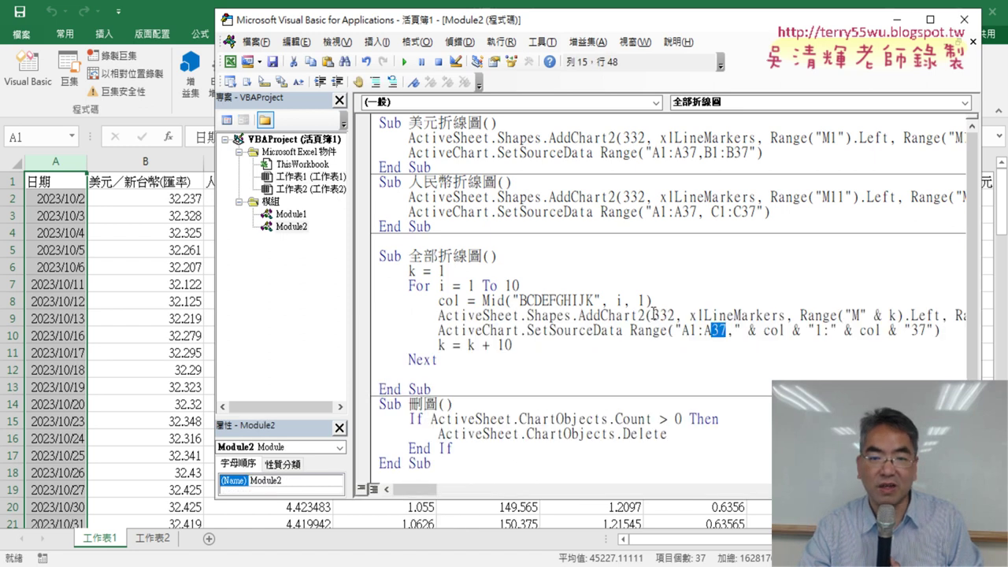
double_click(512, 286)
key("ctrl+v")
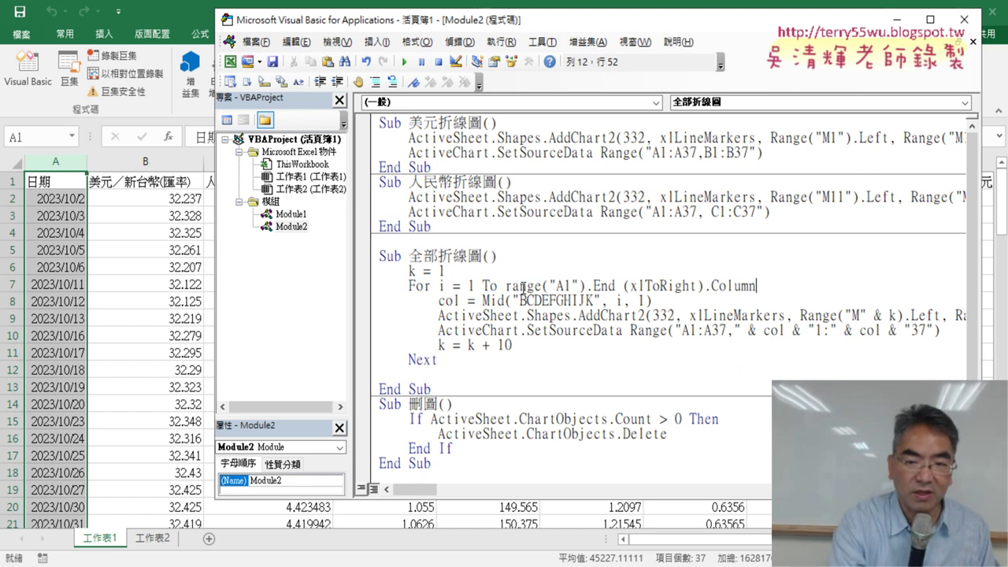
type("-1")
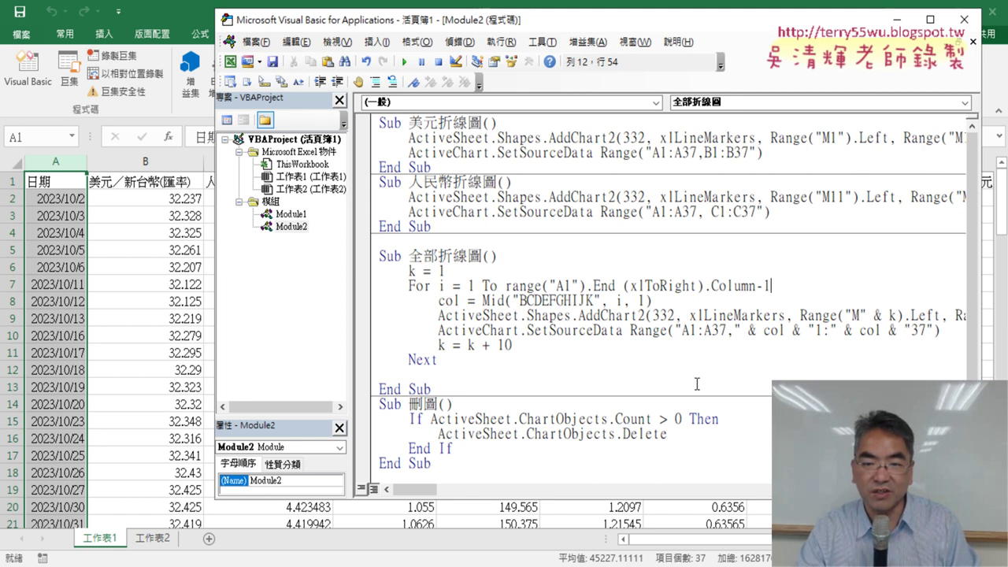
key("Down")
key("Down")
key("Down")
left_click_drag(505, 285, 753, 289)
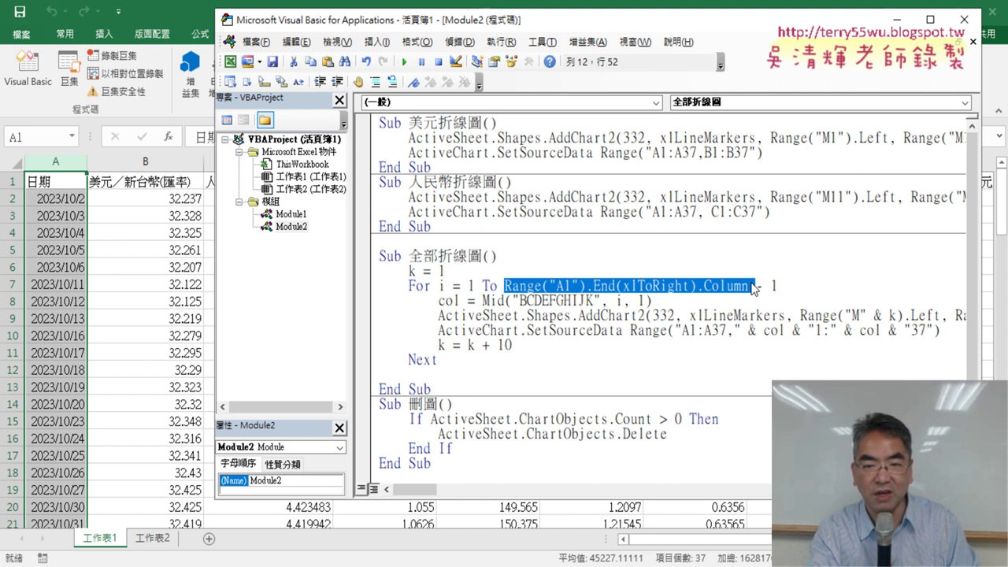
key("Delete")
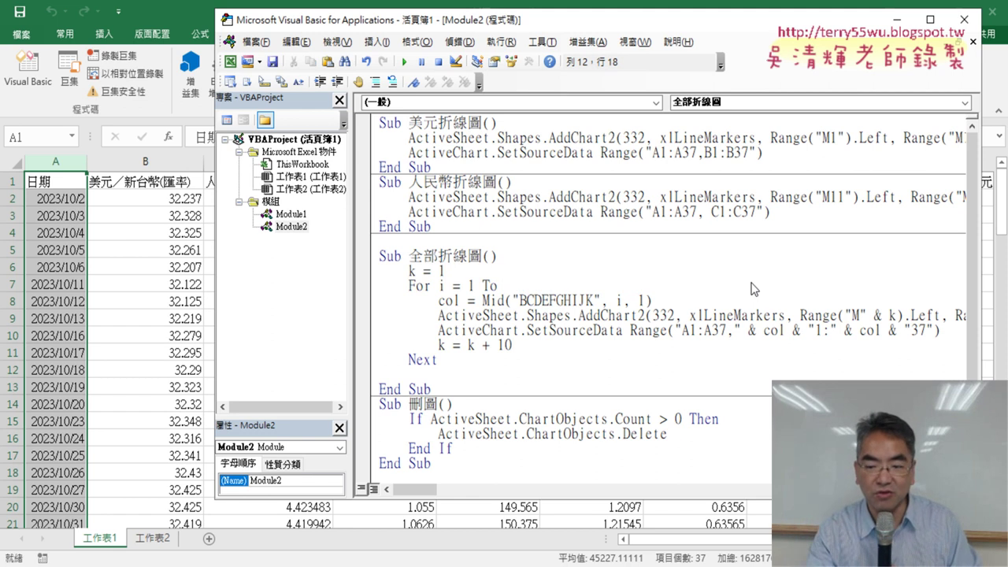
type("10")
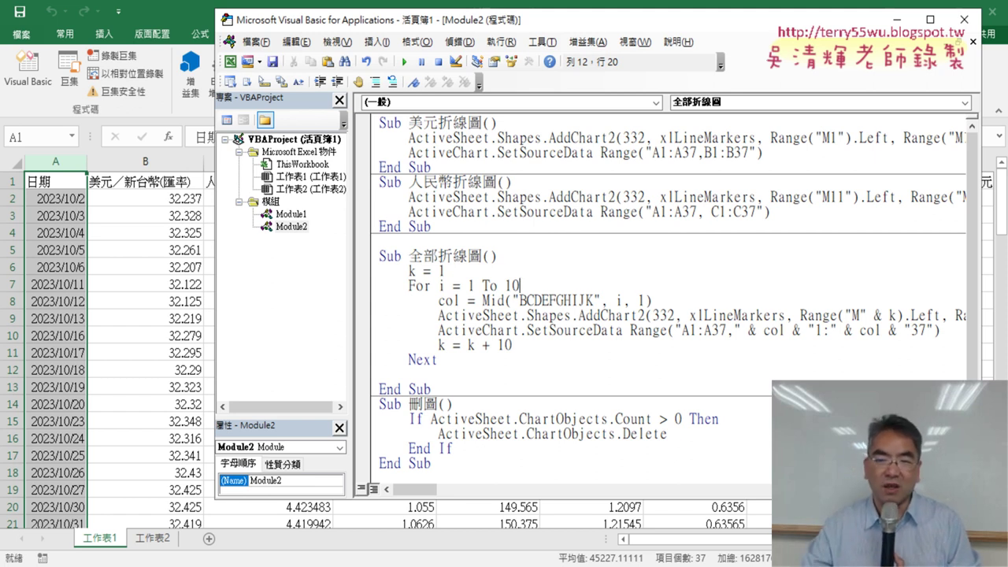
key("shift+Left")
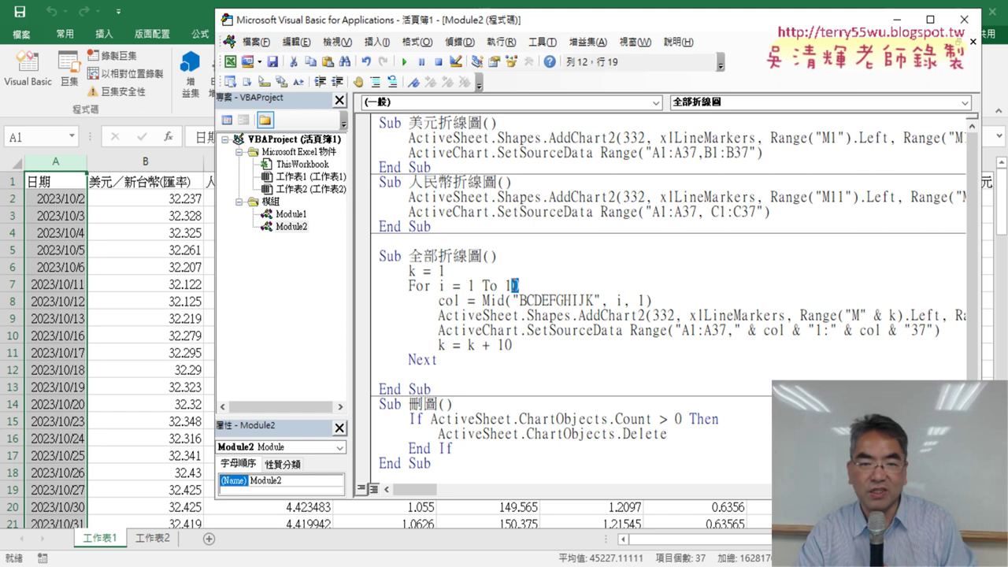
key("shift+Left")
Reselect the last-column expression in the Immediate window, close it, and shift the editor left.
left_click(342, 43)
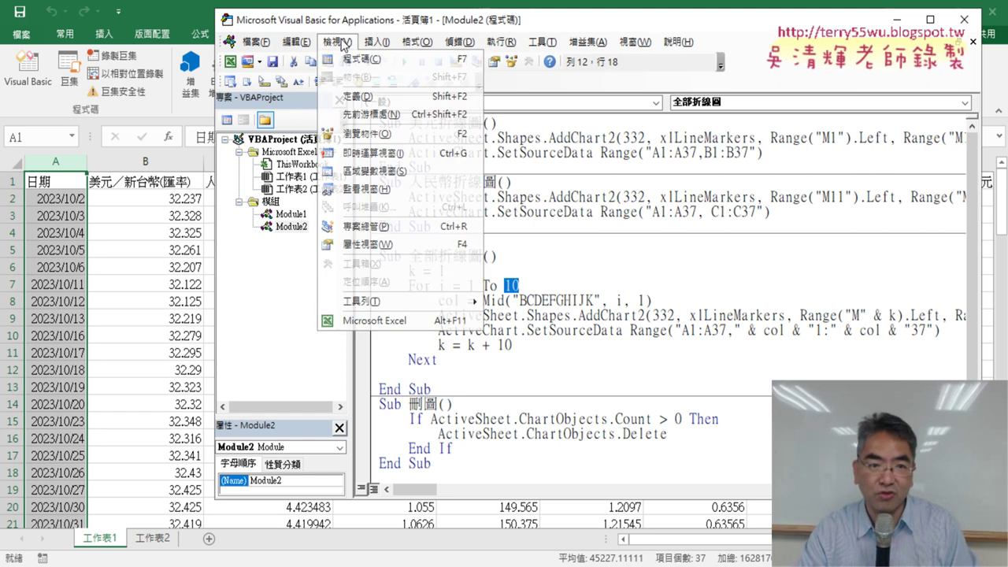
left_click(378, 154)
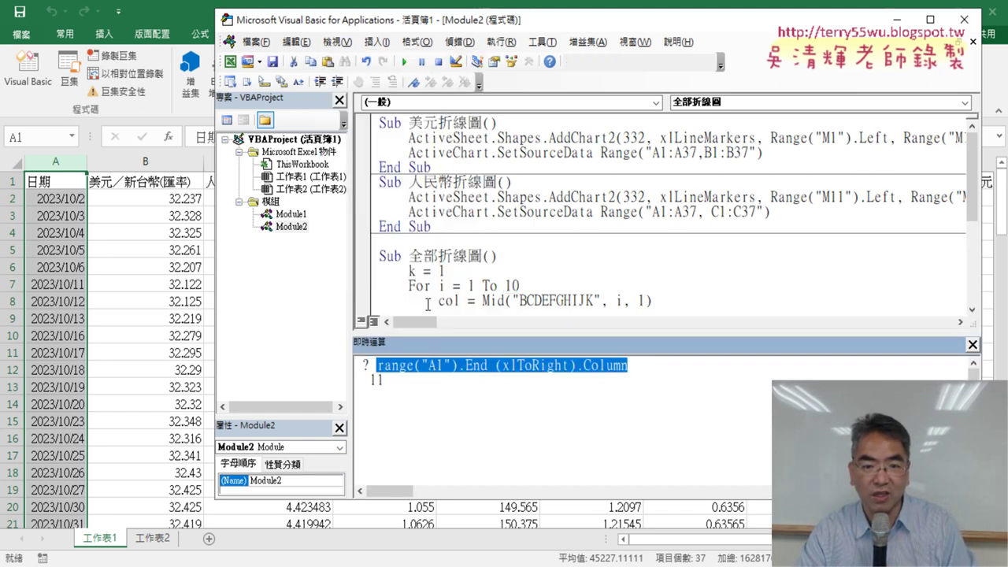
left_click(603, 371)
left_click_drag(645, 365, 382, 347)
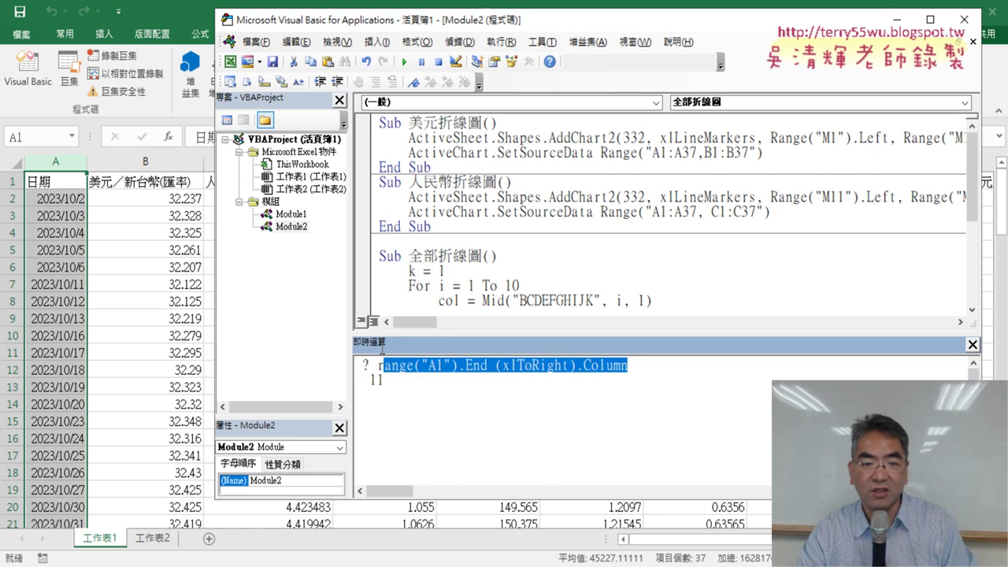
left_click(972, 345)
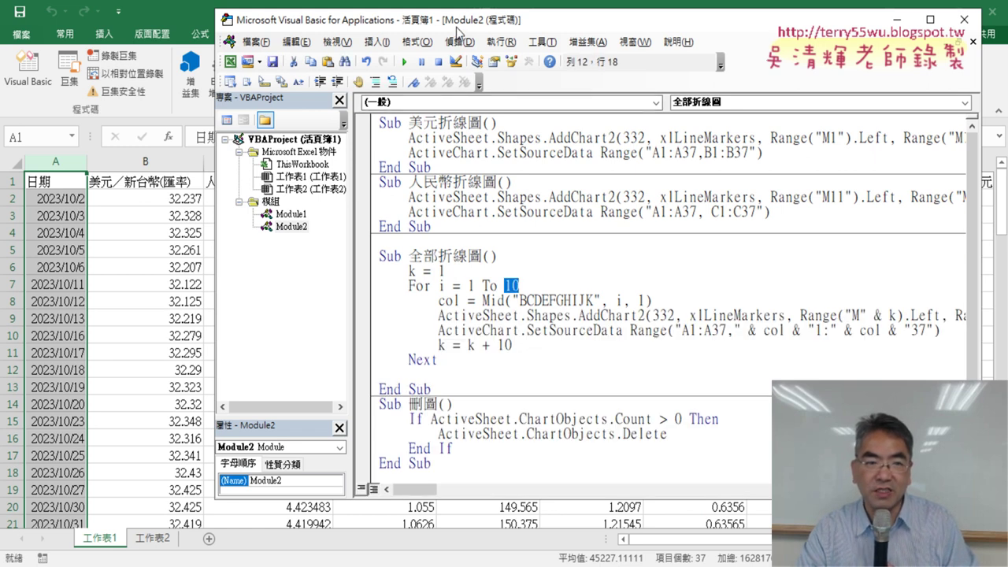
left_click_drag(457, 27, 329, 40)
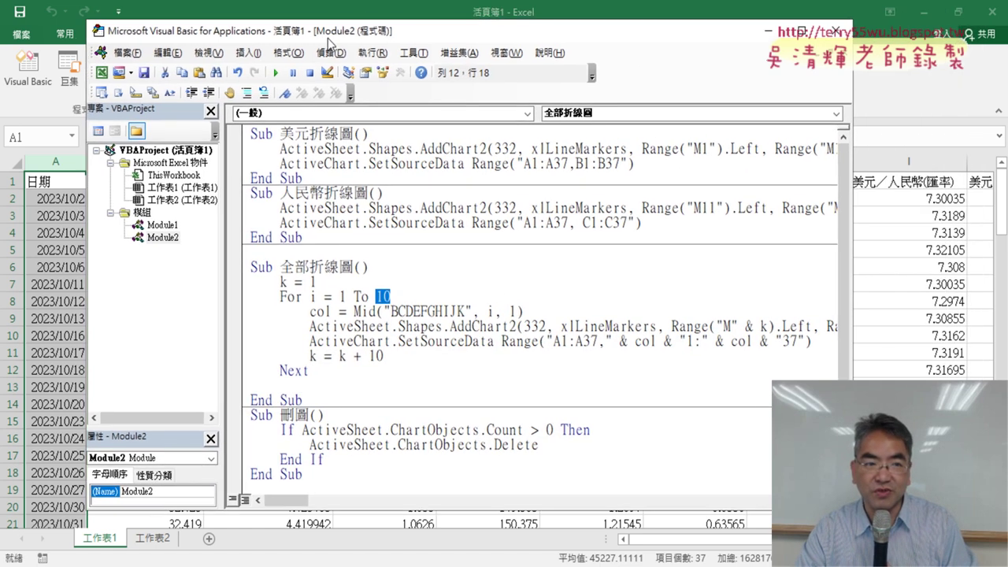
left_click(593, 340)
Widen the code view and point out the two fixed 37s in the SetSourceData range.
left_click_drag(583, 340, 598, 340)
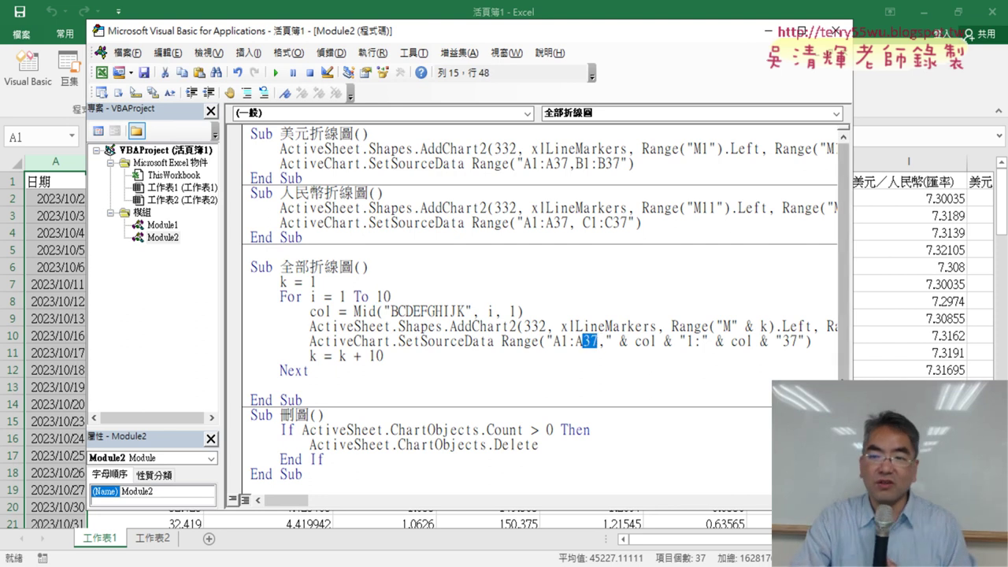
left_click_drag(852, 236, 948, 236)
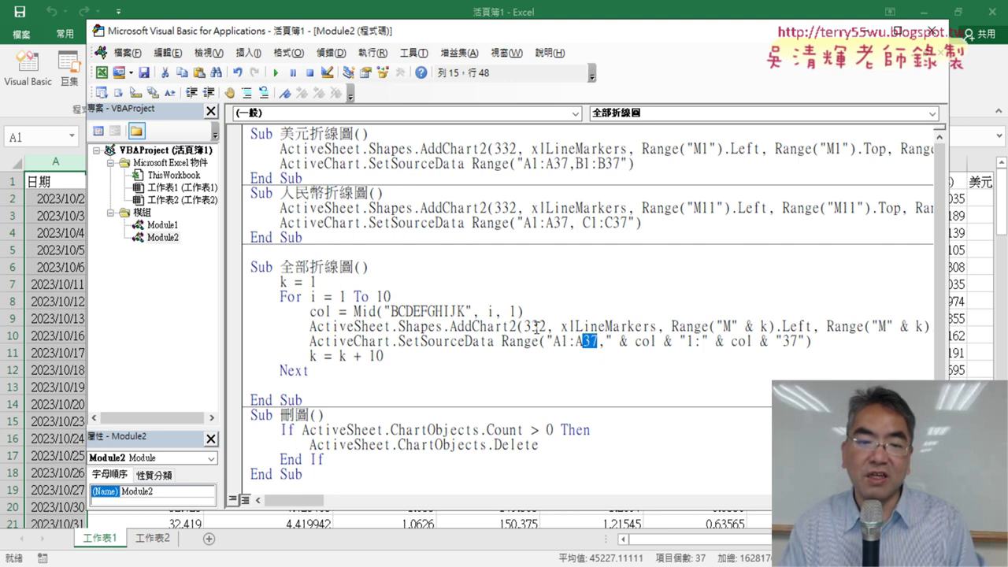
double_click(789, 341)
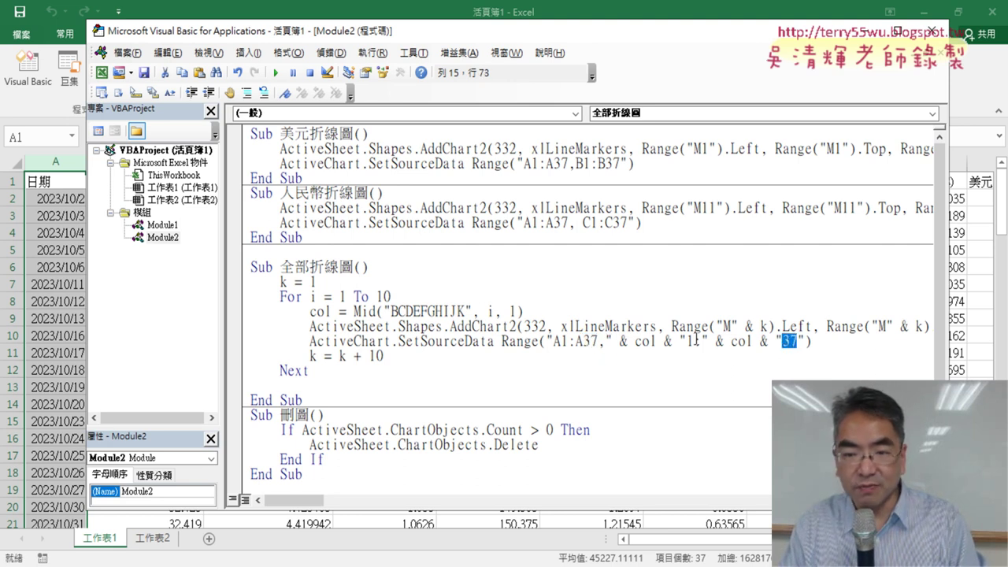
double_click(596, 341)
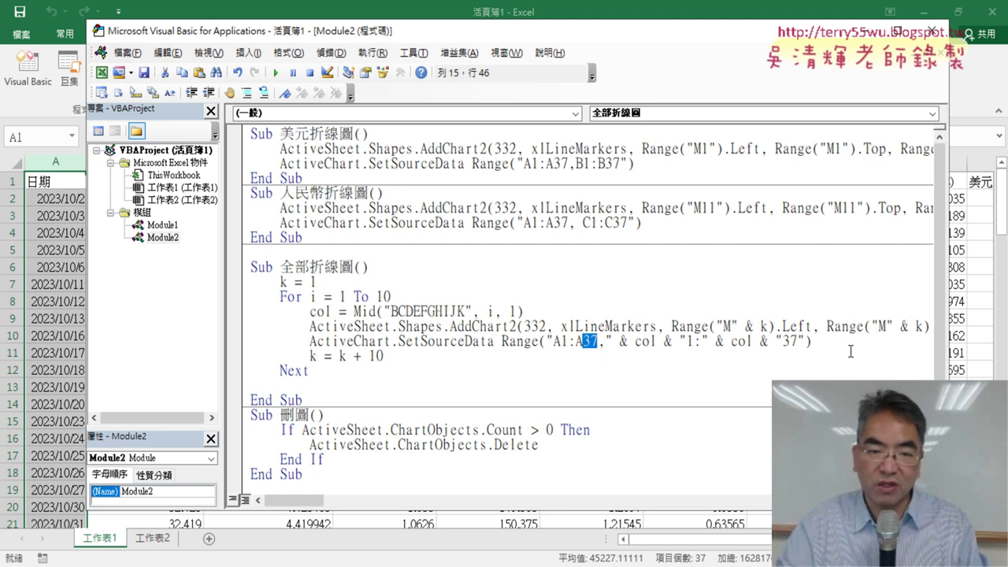
left_click(432, 271)
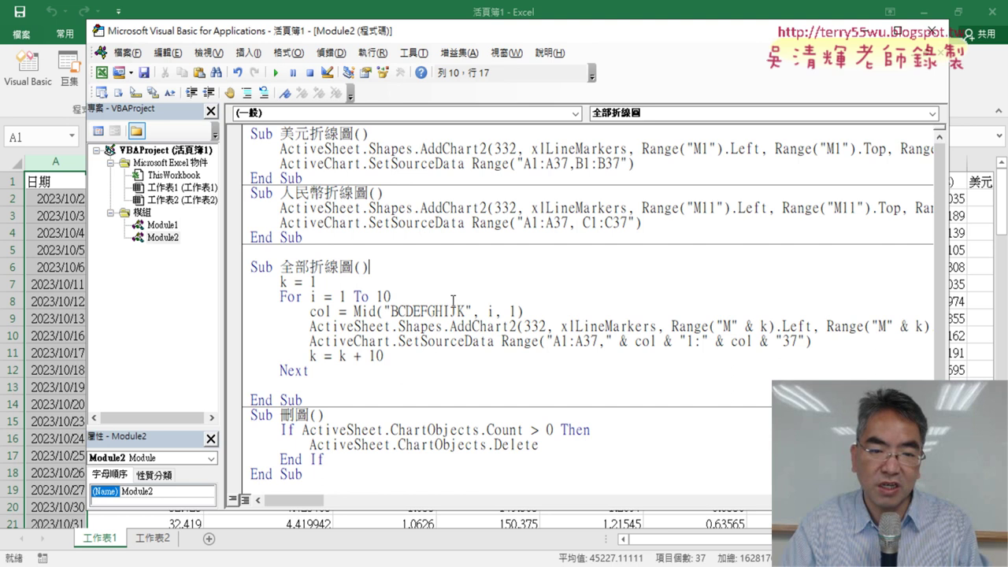
Insert an indented blank line right under Sub 全部折線圖().
left_click(401, 266)
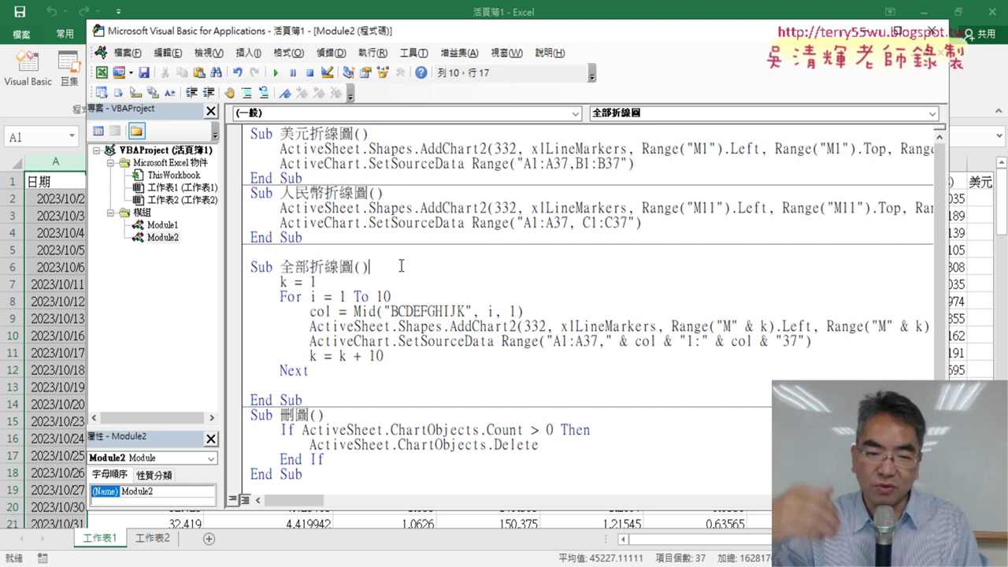
key("Return")
key("Tab")
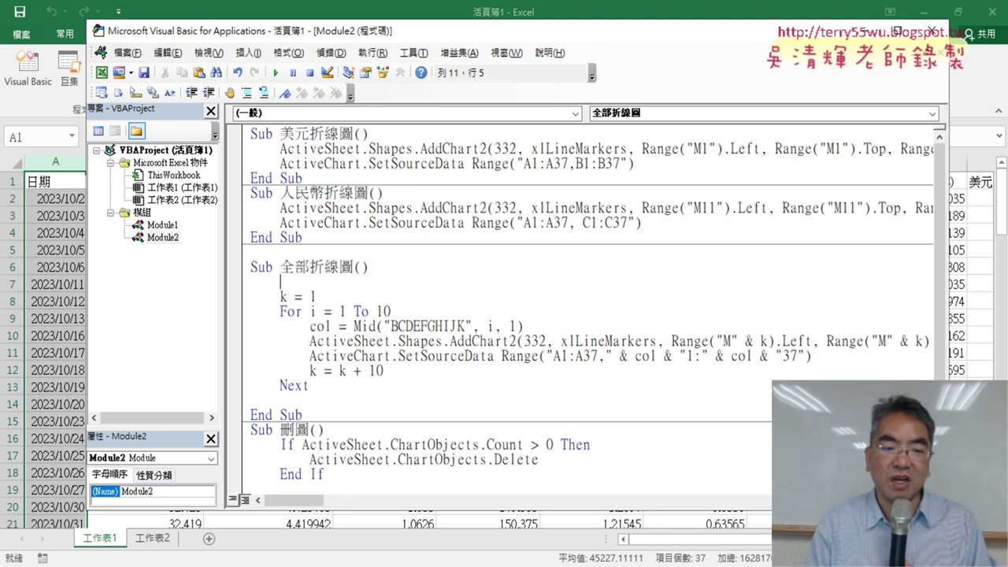
Enter r = Range("A").End(xlDown).Row as the macro's first statement and highlight its parts.
type("r")
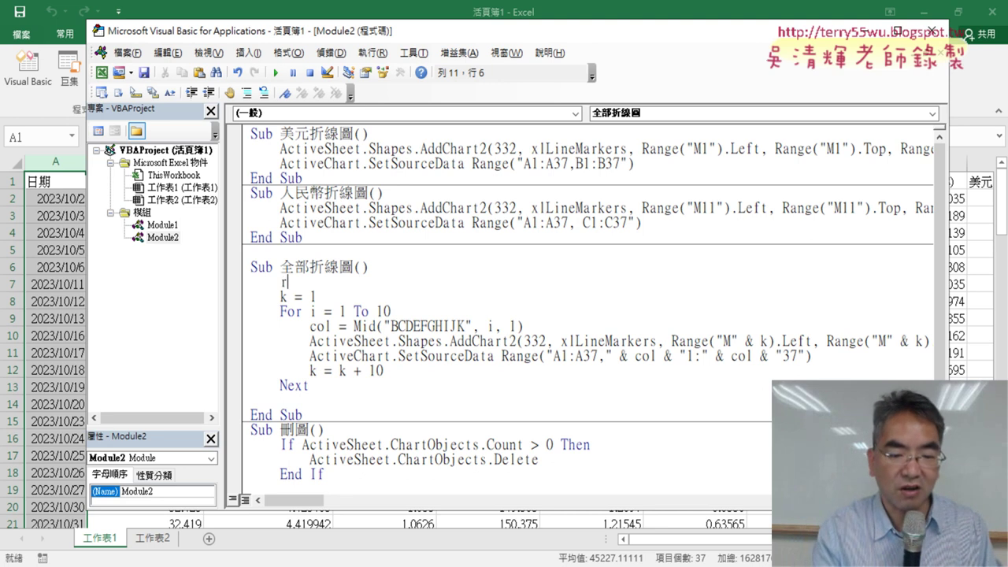
type("=")
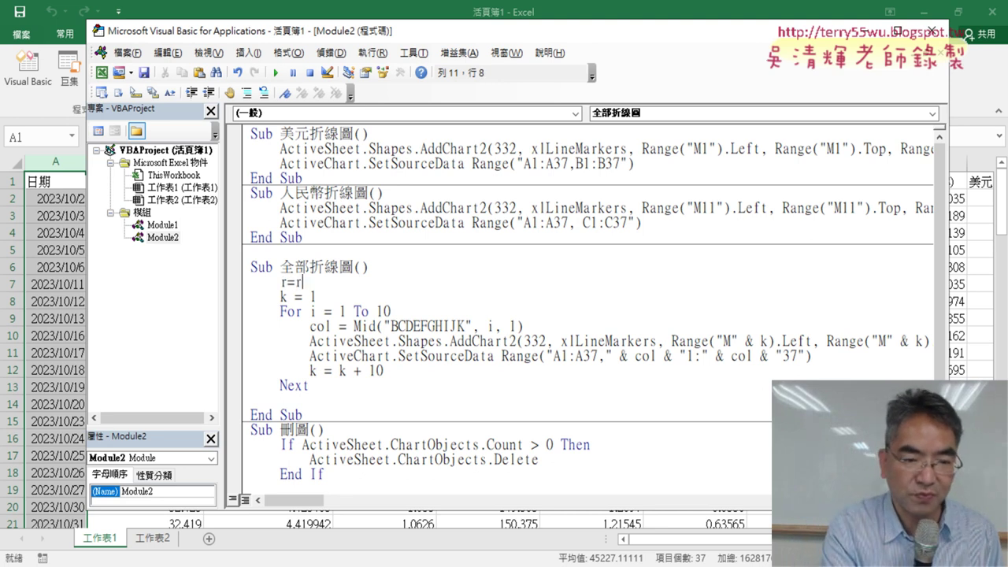
type("range")
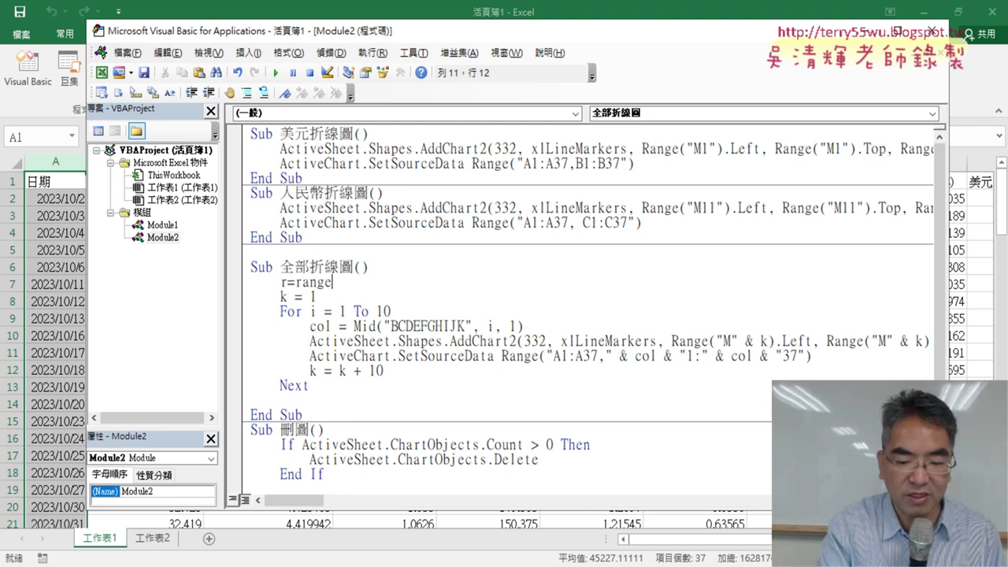
type("(\"A")
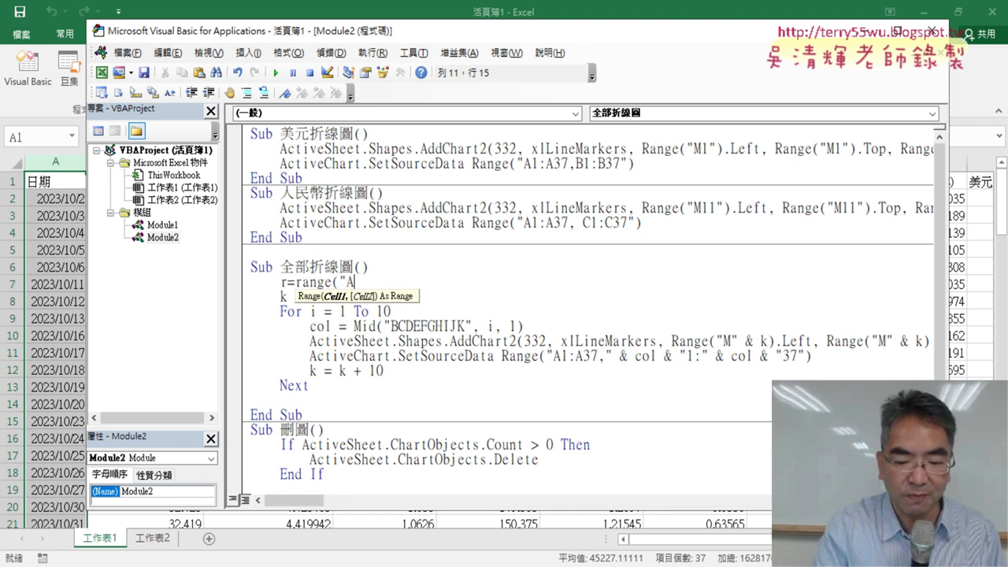
type("\").")
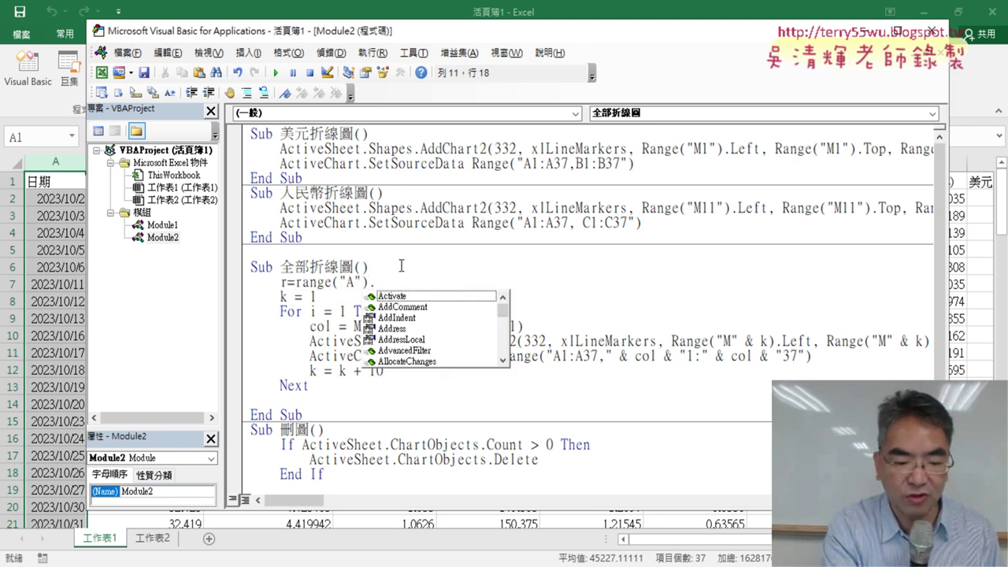
type("End ")
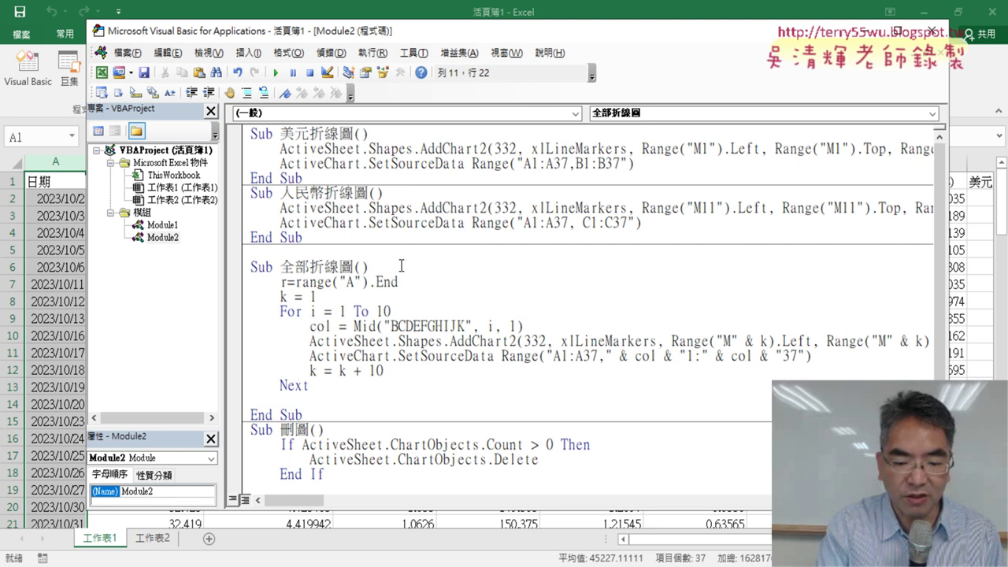
type("(xlDown ")
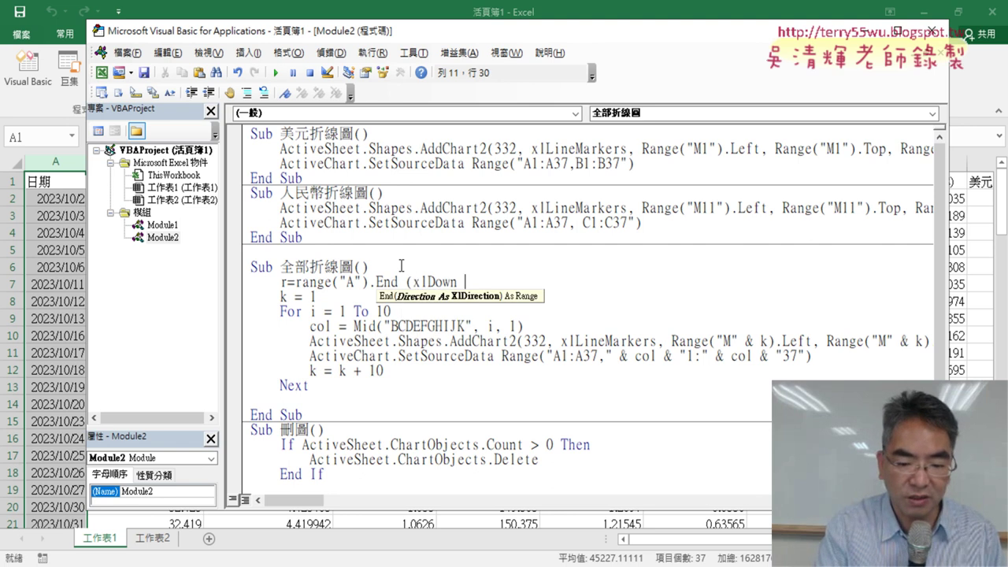
type(").r")
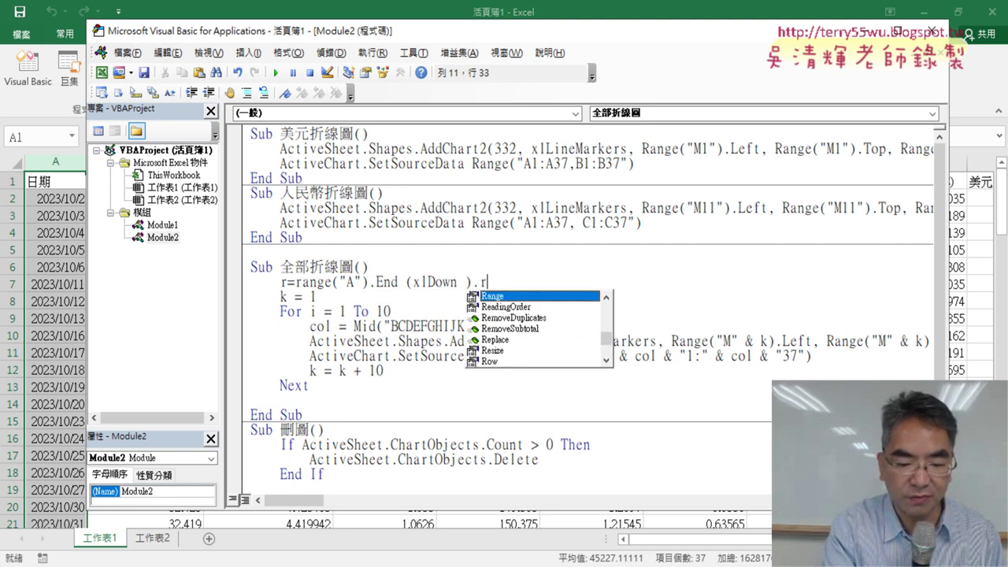
type("ow")
key("Return")
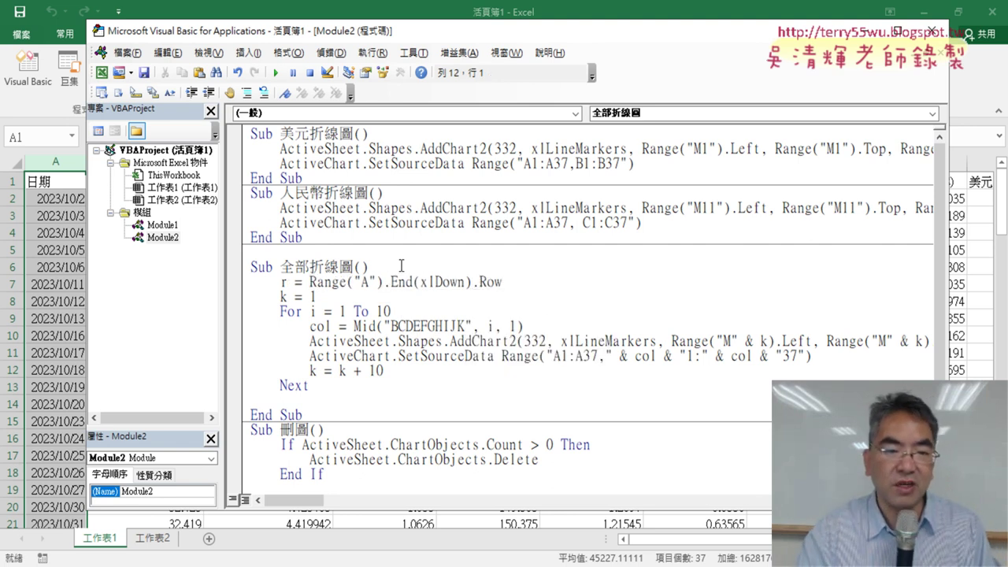
left_click_drag(310, 281, 504, 284)
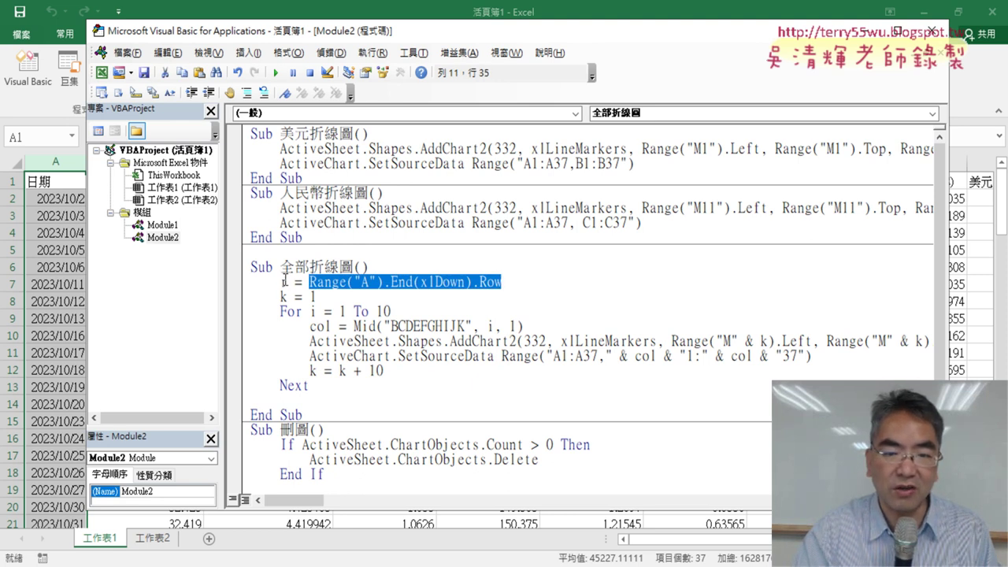
left_click(284, 281)
double_click(284, 281)
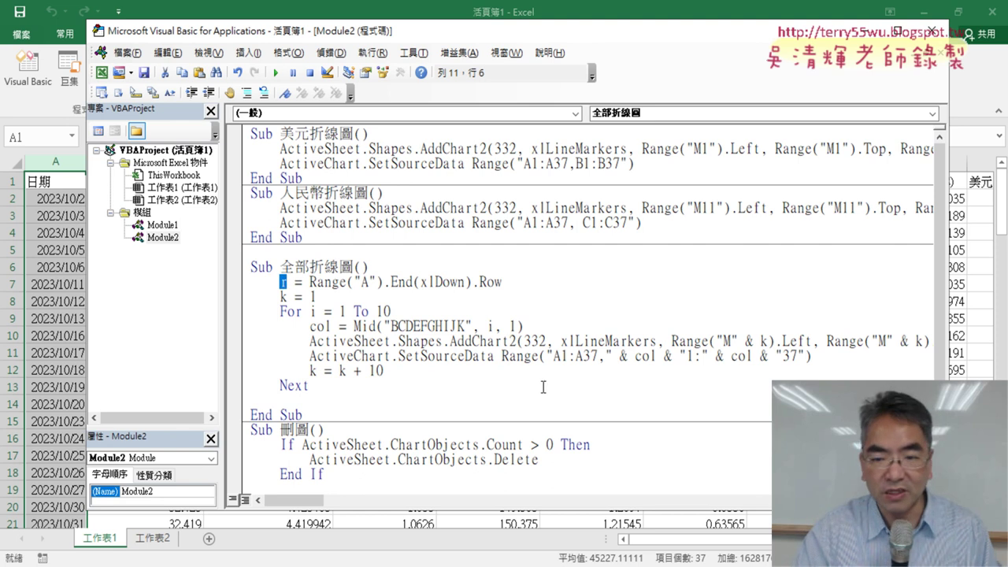
left_click_drag(584, 360, 592, 359)
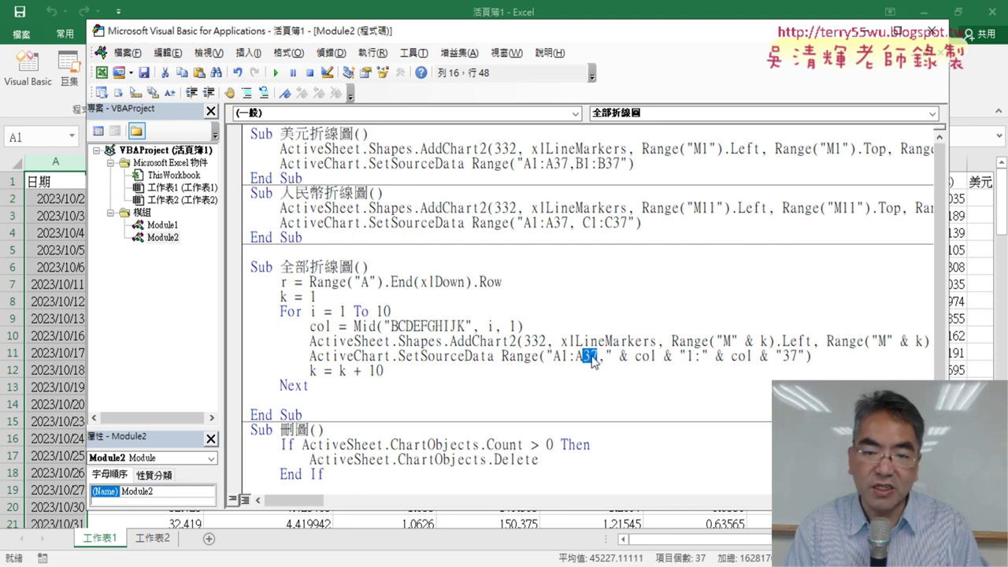
Replace the 37 in "A1:A37" with "A1:A" & r.
mouse_move(605, 356)
left_mouse_down()
mouse_move(555, 360)
mouse_move(604, 360)
mouse_move(592, 359)
left_mouse_up()
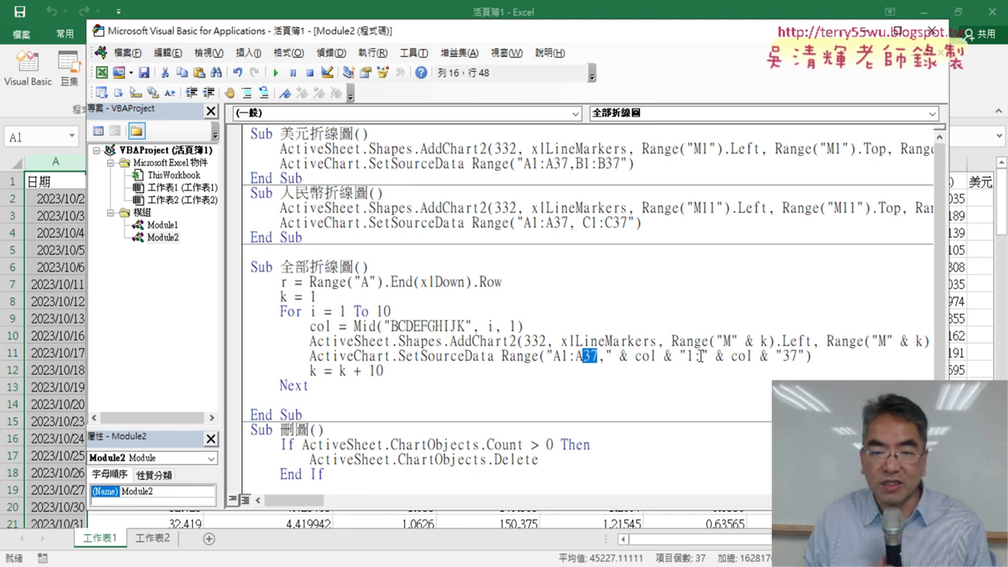
type("\"A1:A\"")
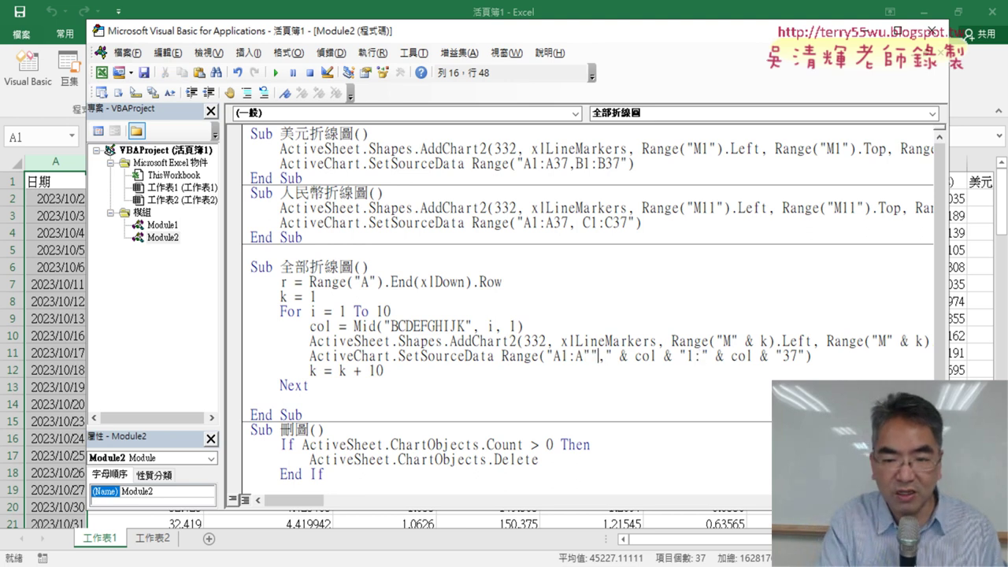
type("&&")
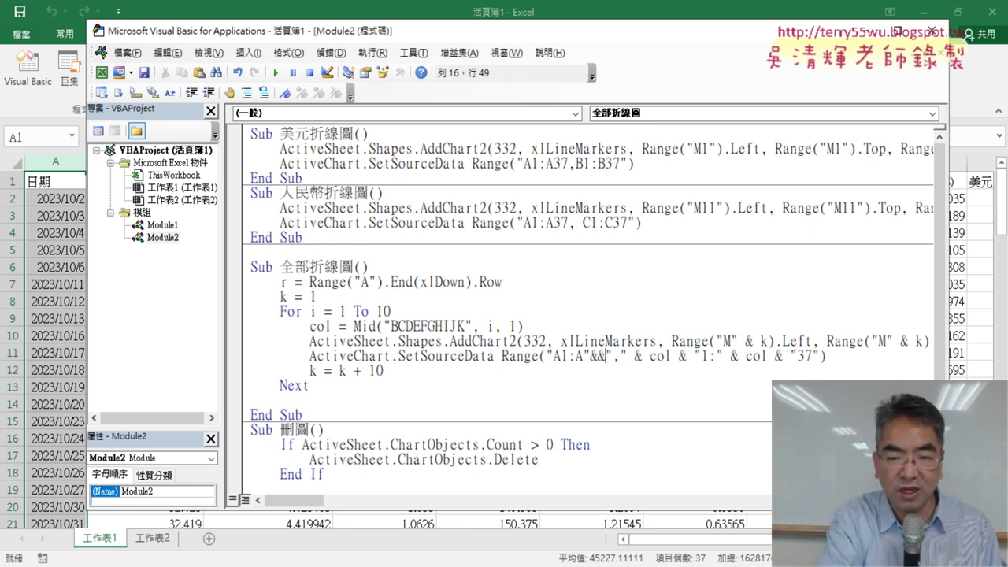
key("Left")
type("r")
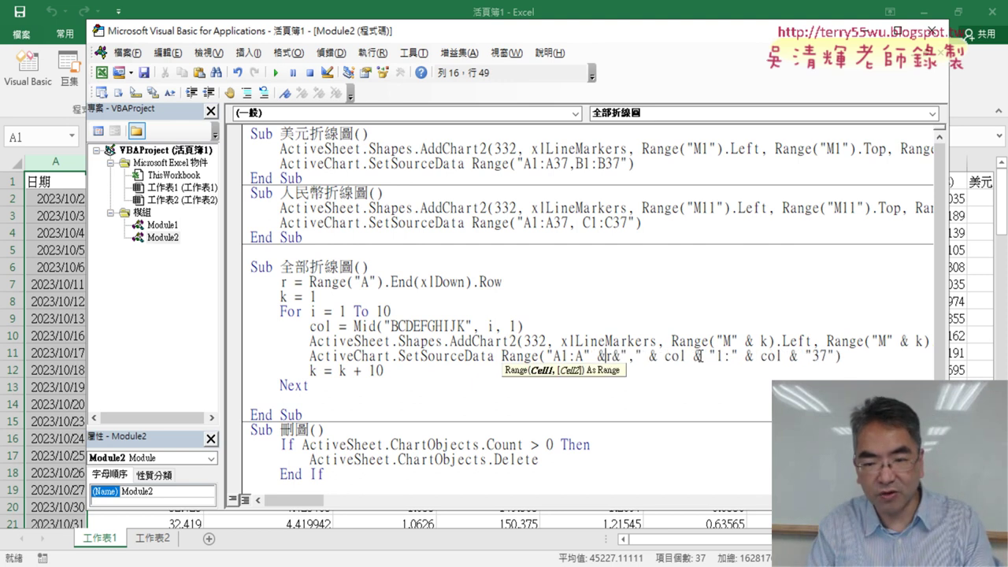
key("Down")
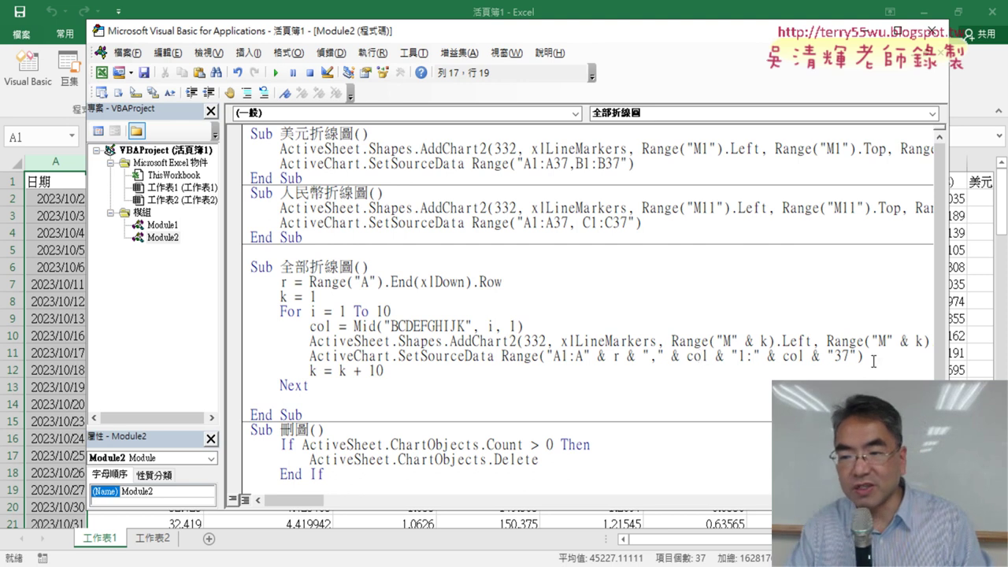
Replace the final 37 with r, review the & r & parts, and move the editor aside.
left_click_drag(826, 356, 856, 356)
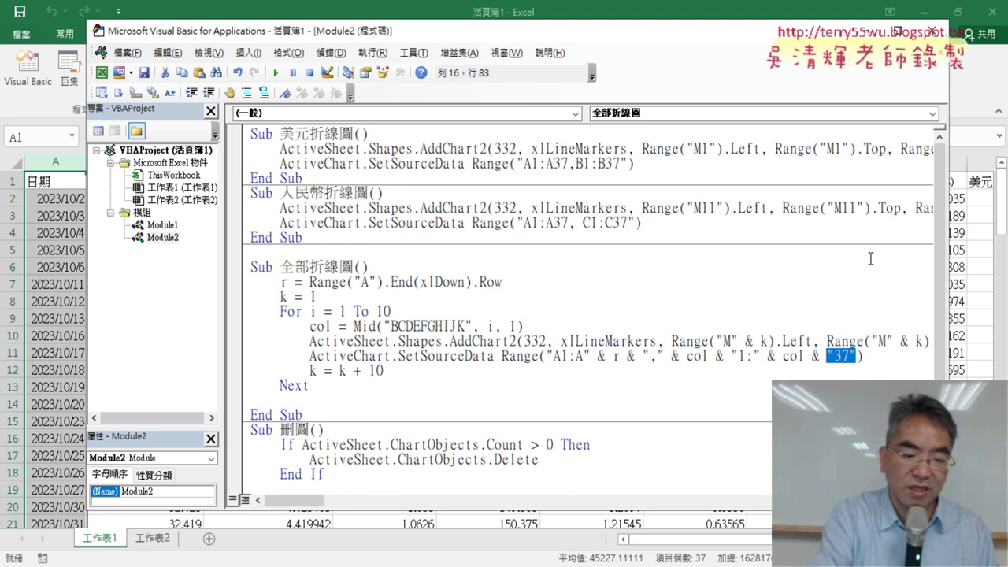
type("r")
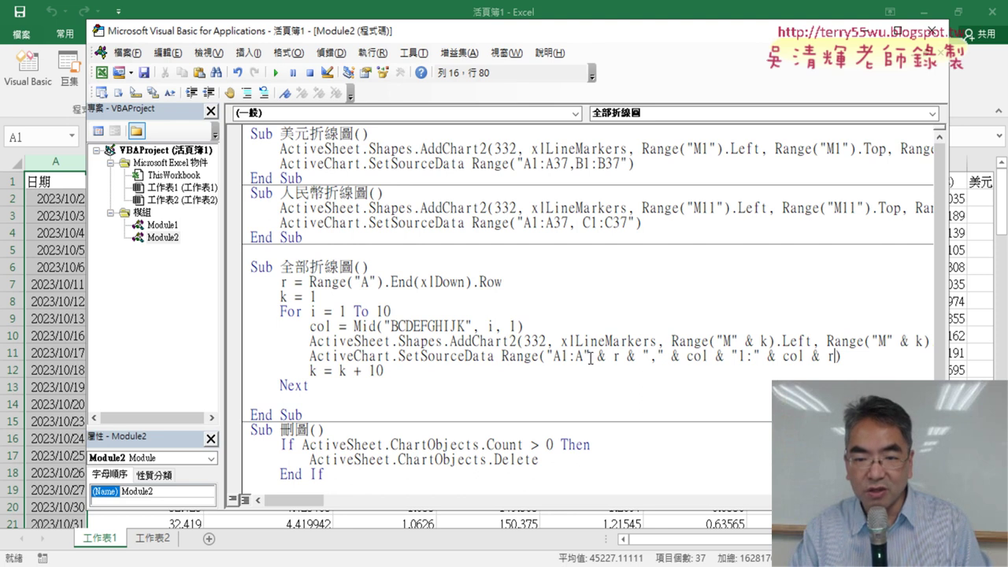
left_click_drag(583, 356, 649, 356)
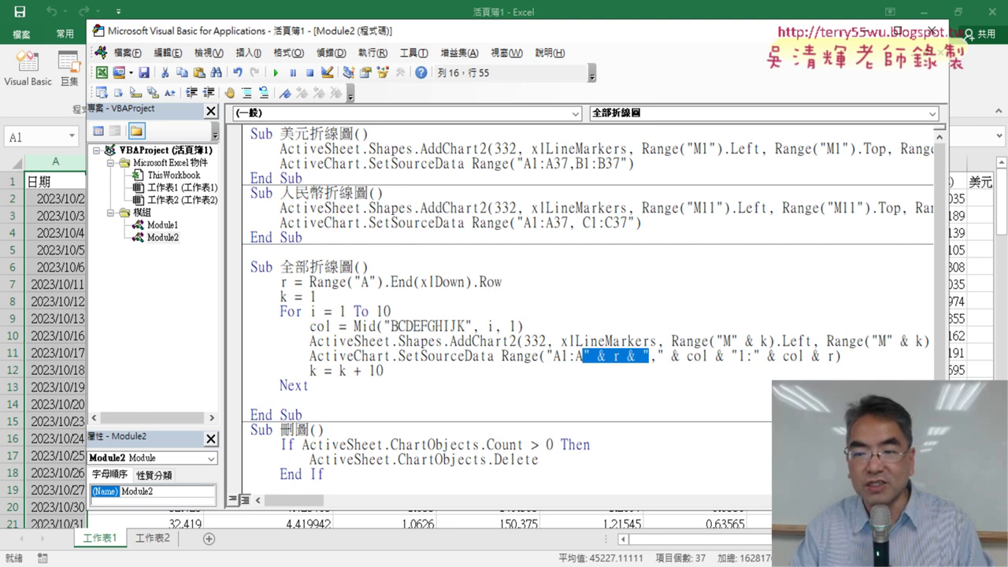
double_click(829, 356)
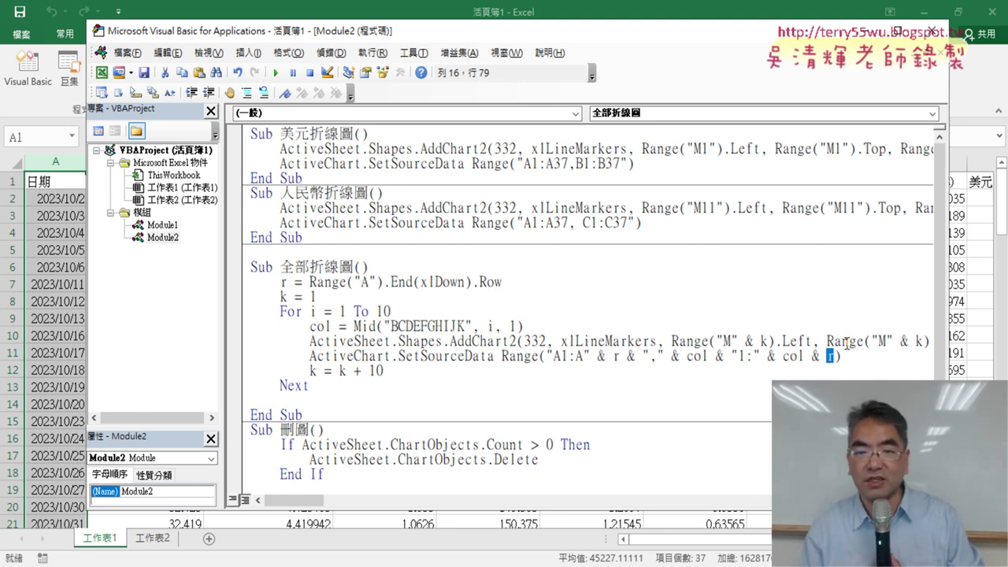
left_click_drag(947, 337, 882, 338)
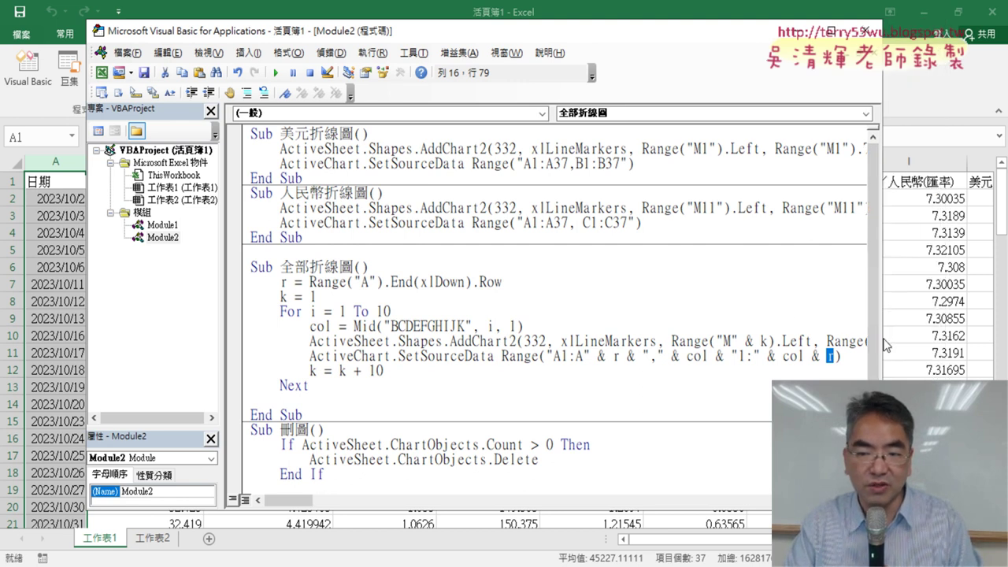
left_click_drag(588, 40, 464, 61)
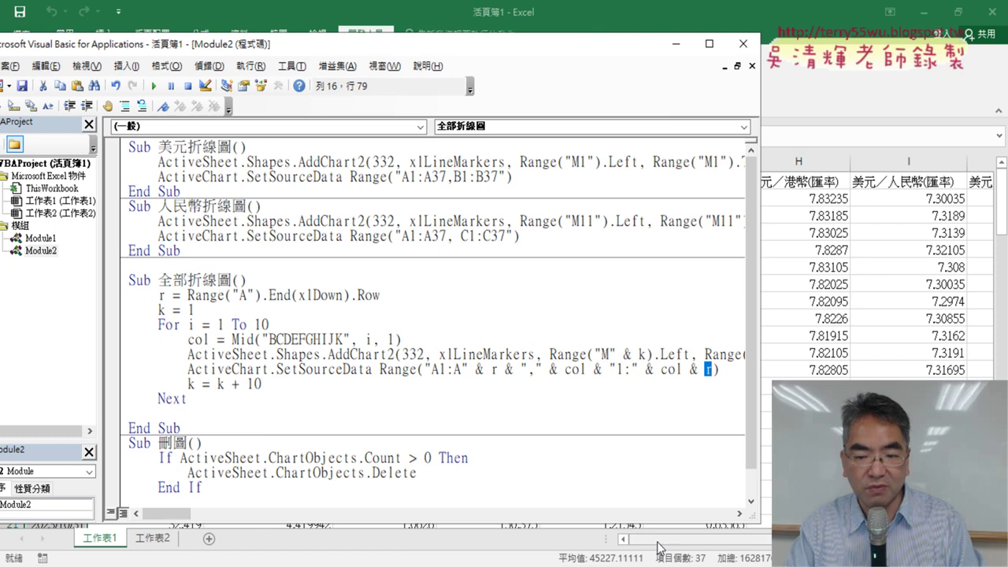
Clear the old charts, run 全部折線圖, and enter debug mode at run-time error 1004.
left_click_drag(644, 540, 762, 539)
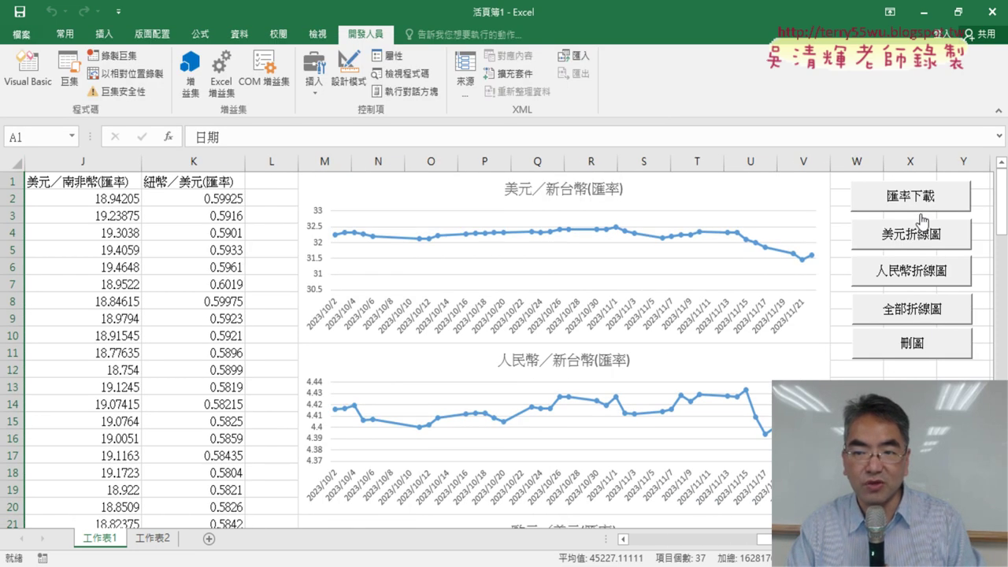
left_click(923, 349)
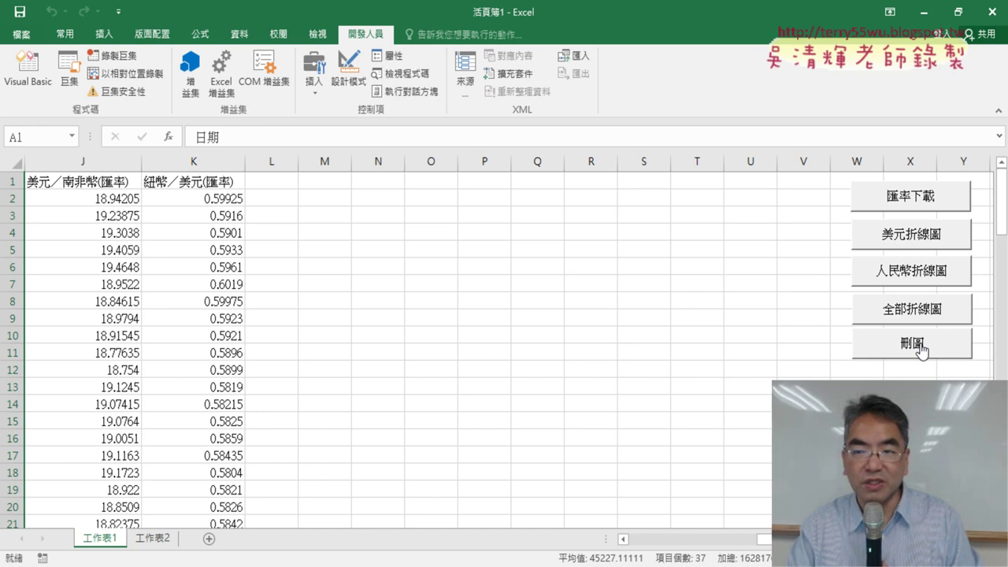
left_click(913, 314)
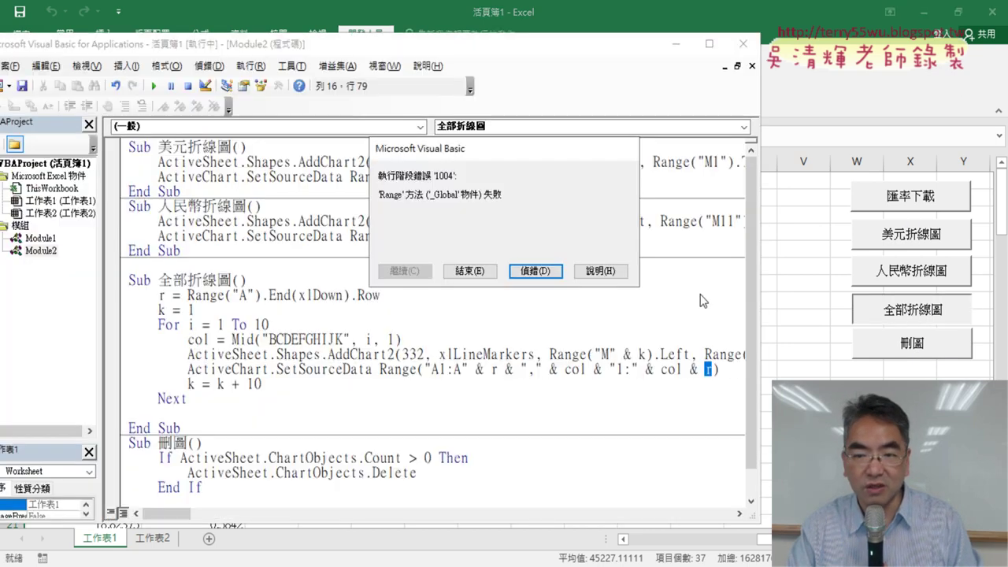
left_click(536, 271)
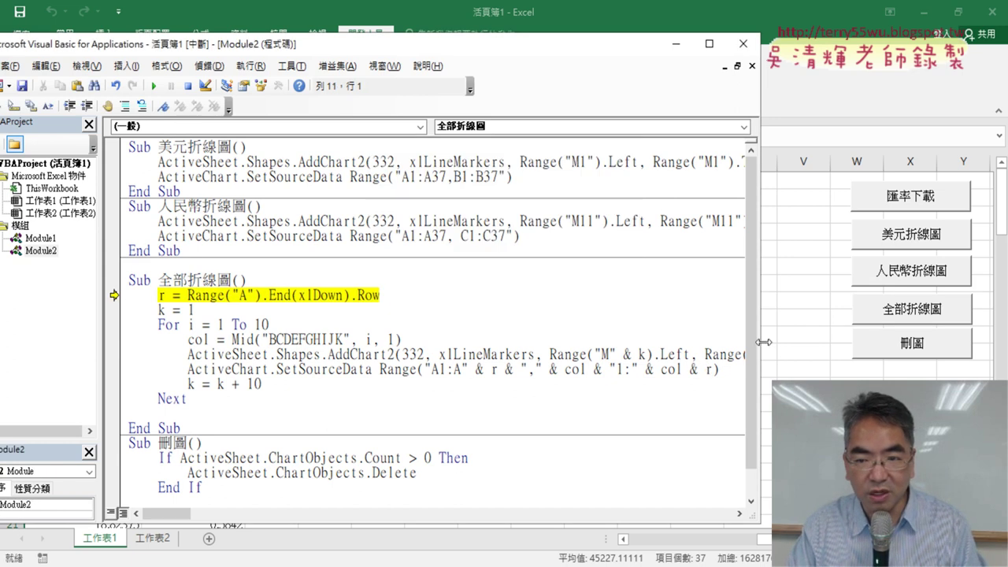
Widen the VBA editor and put the caret inside Range("A") on the last-row line.
left_click_drag(764, 342, 977, 342)
mouse_move(711, 367)
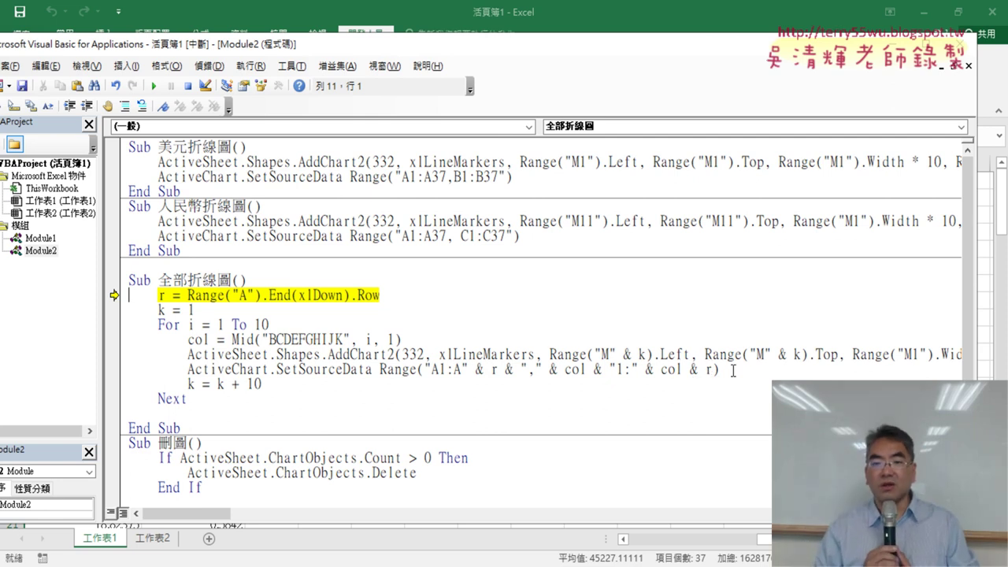
left_click(701, 368)
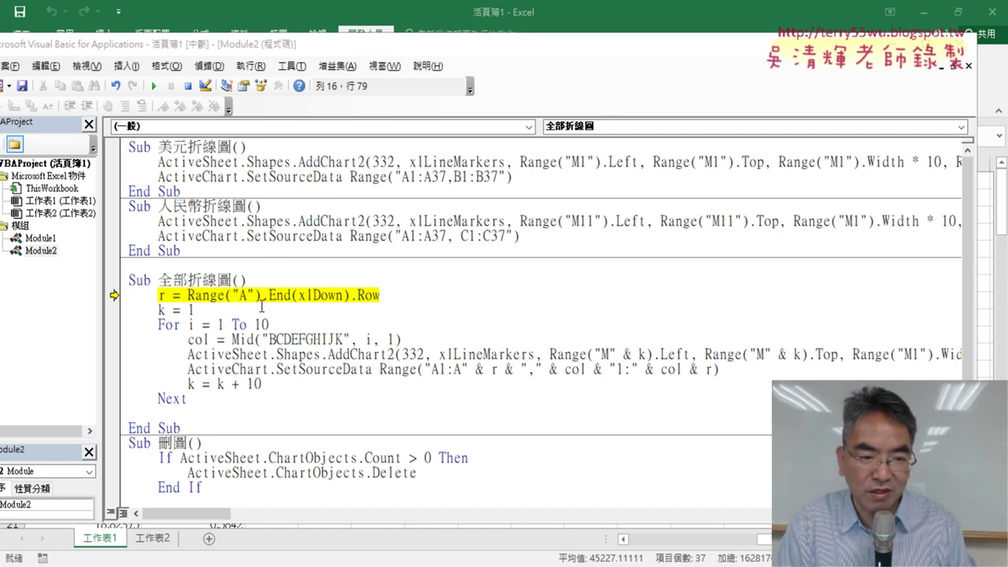
mouse_move(207, 298)
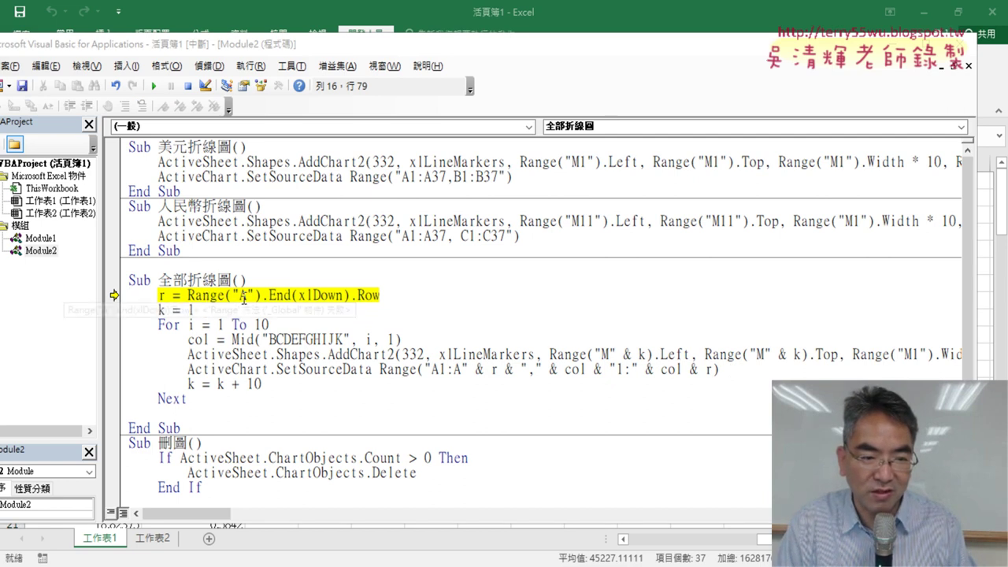
left_click(247, 295)
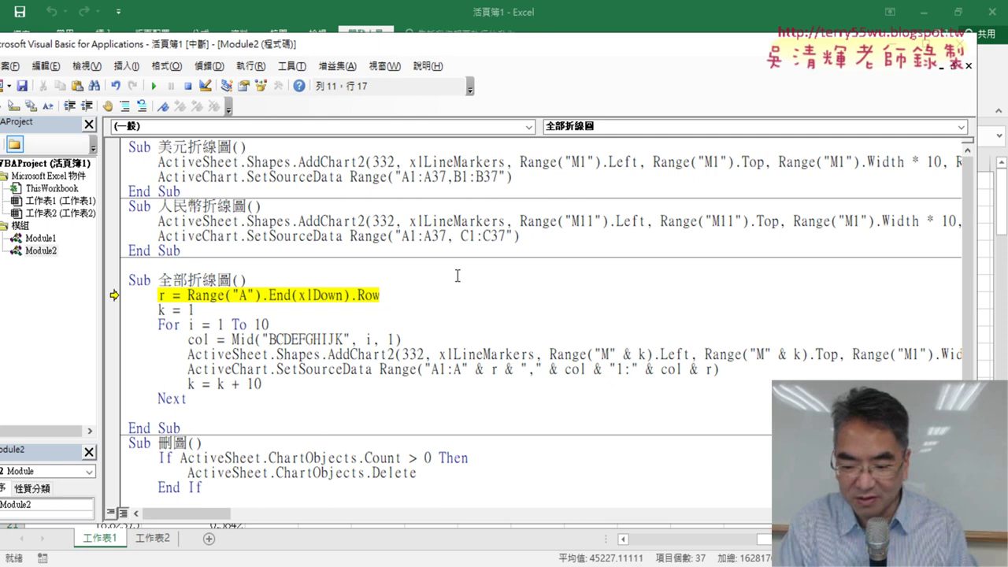
Correct the lookup to Range("A1") and execute that line with F8.
type("1")
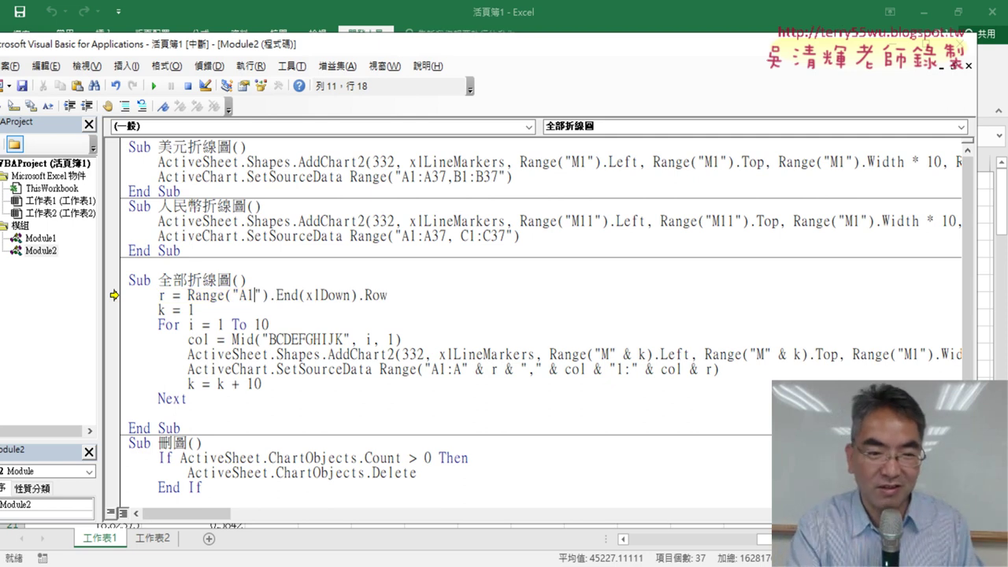
left_click(431, 335)
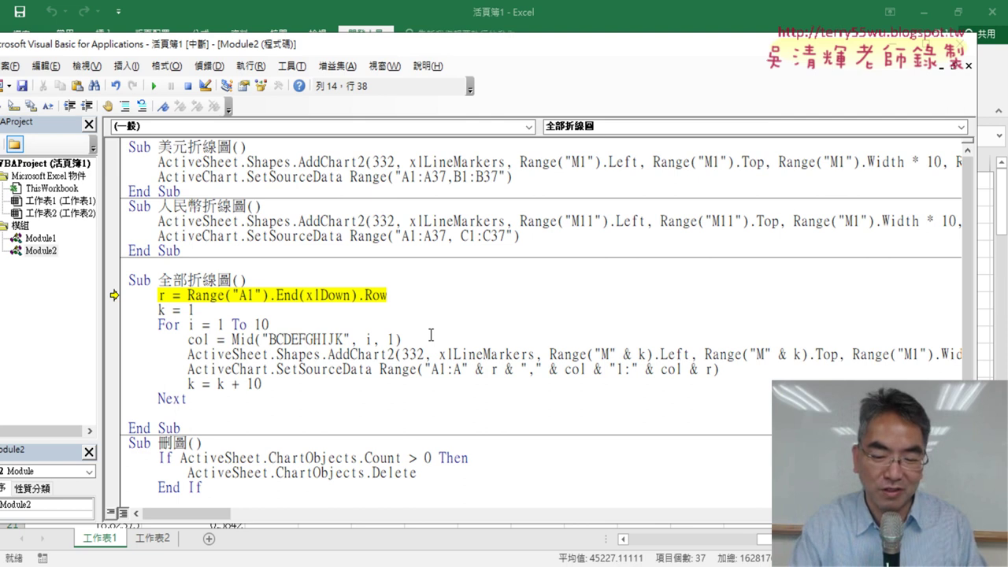
key("F8")
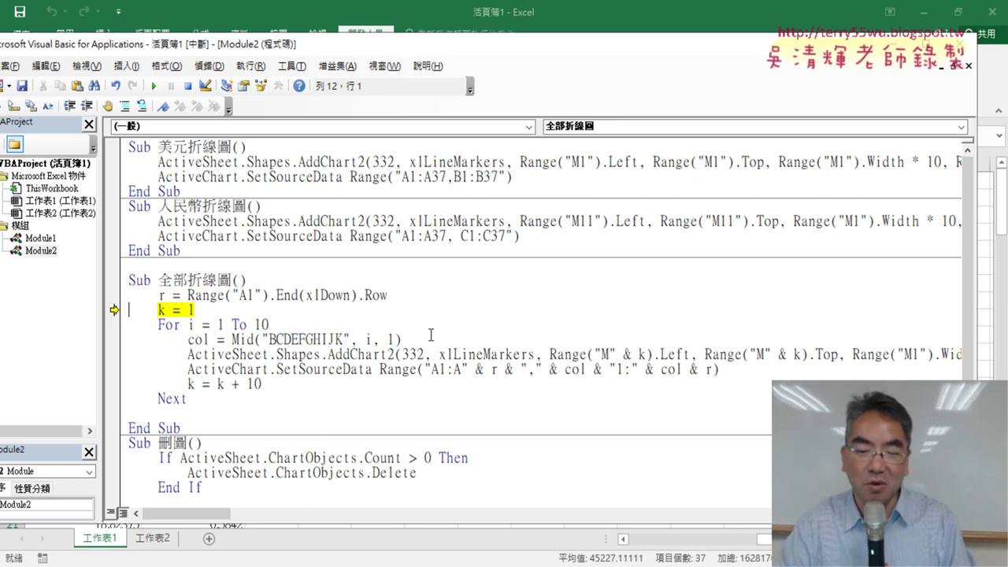
key("F8")
Step through the loop to draw the 美元／新台幣(匯率) chart, then narrow the editor to see it.
key("F8")
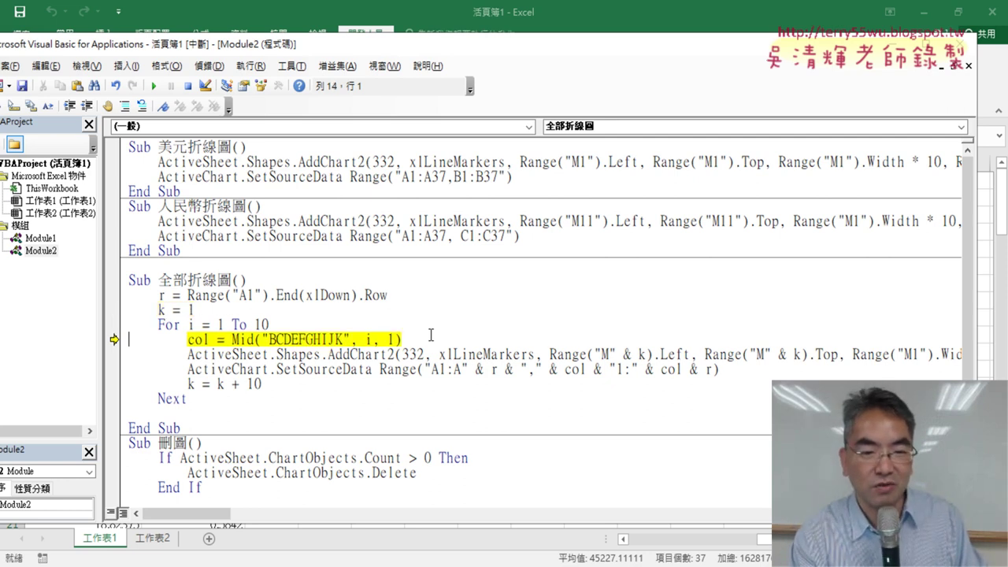
key("F8")
key("F8")
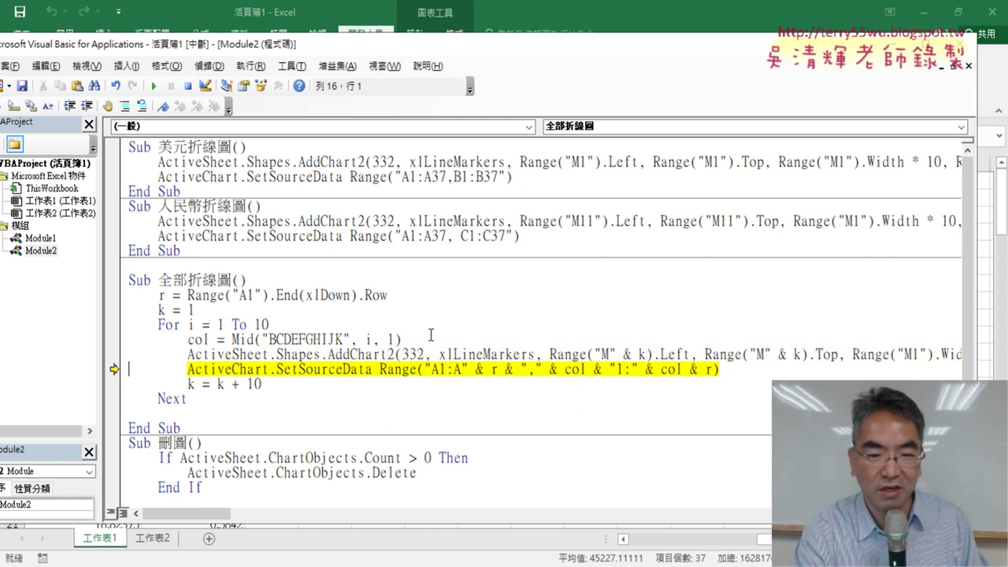
key("F8")
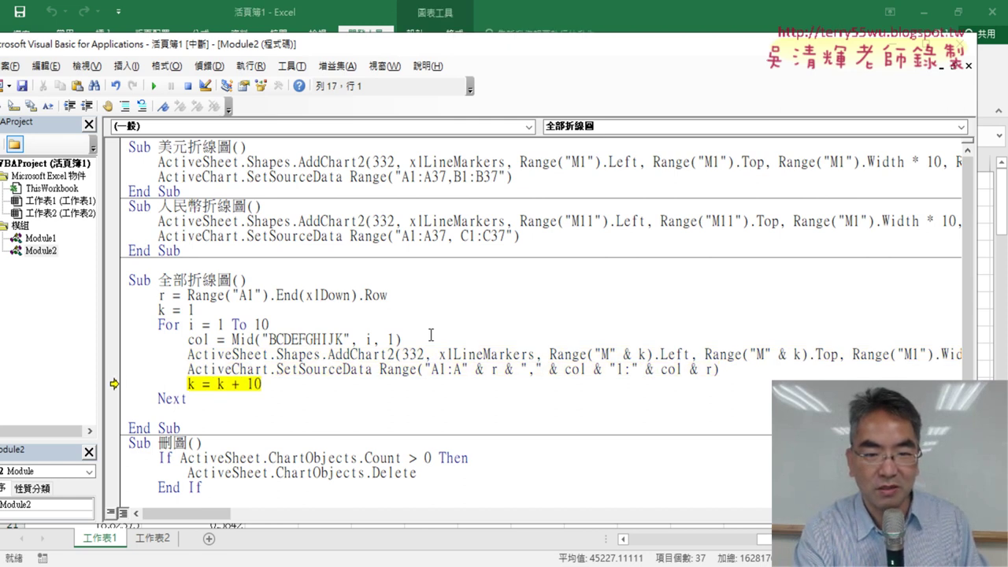
key("F8")
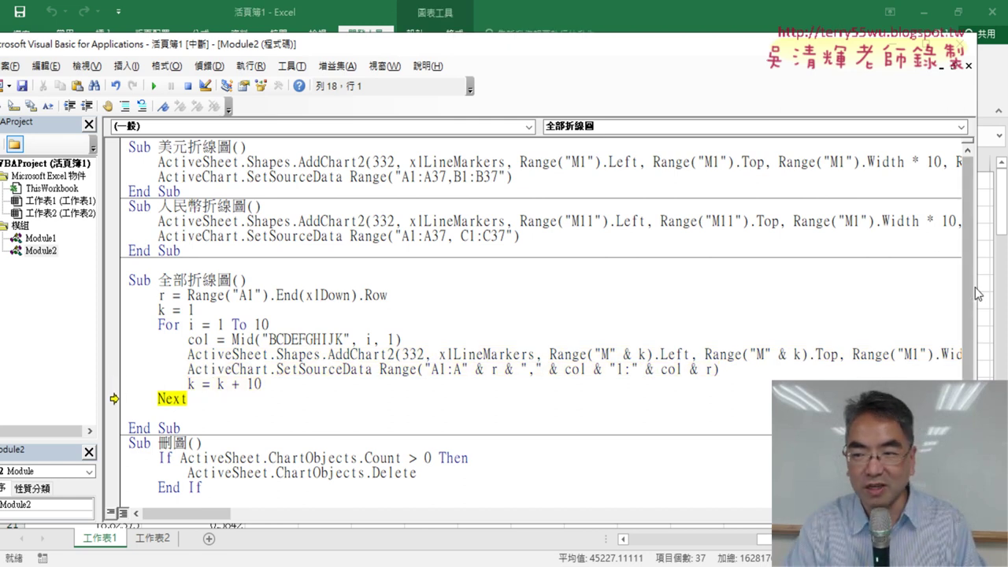
left_click(953, 44)
left_click_drag(544, 290, 406, 289)
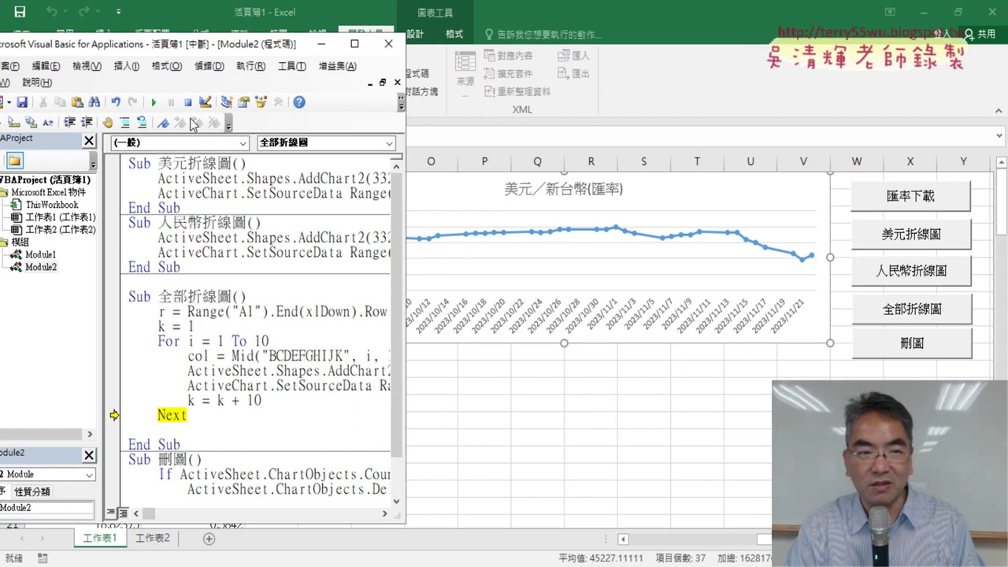
Let the macro finish all currency charts, then delete and redraw them with 刪圖 and 全部折線圖.
left_click(156, 103)
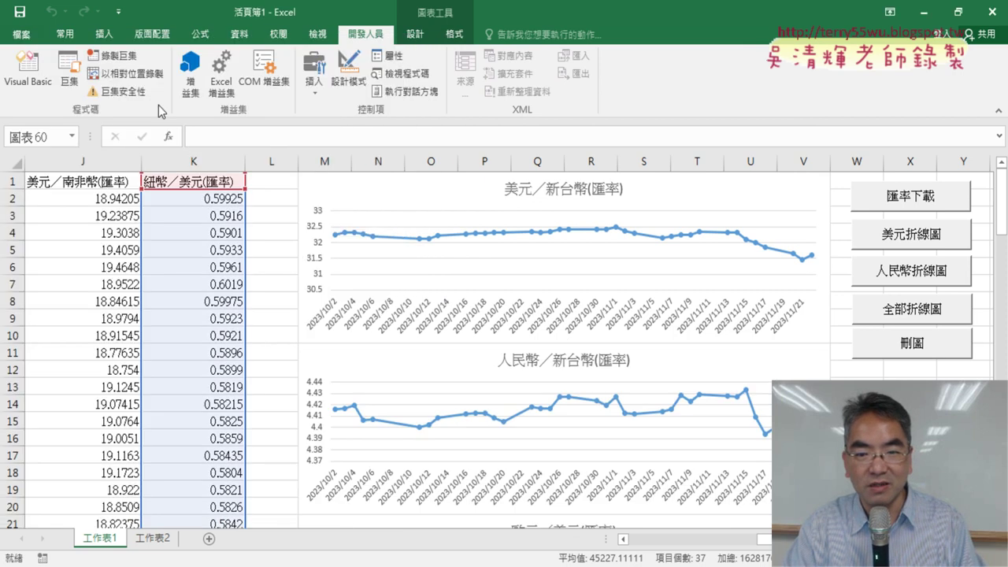
left_click(911, 351)
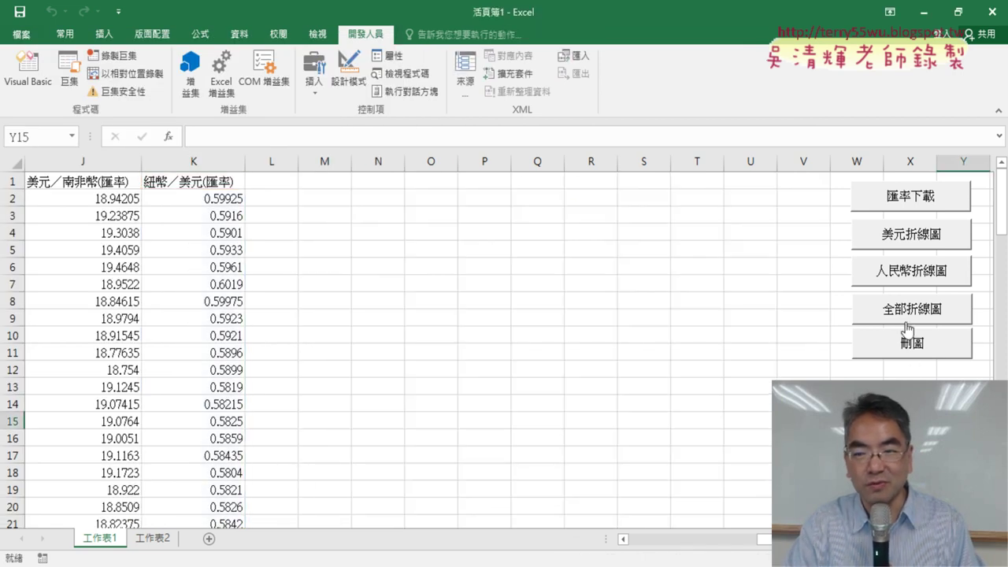
left_click(907, 315)
left_click(904, 350)
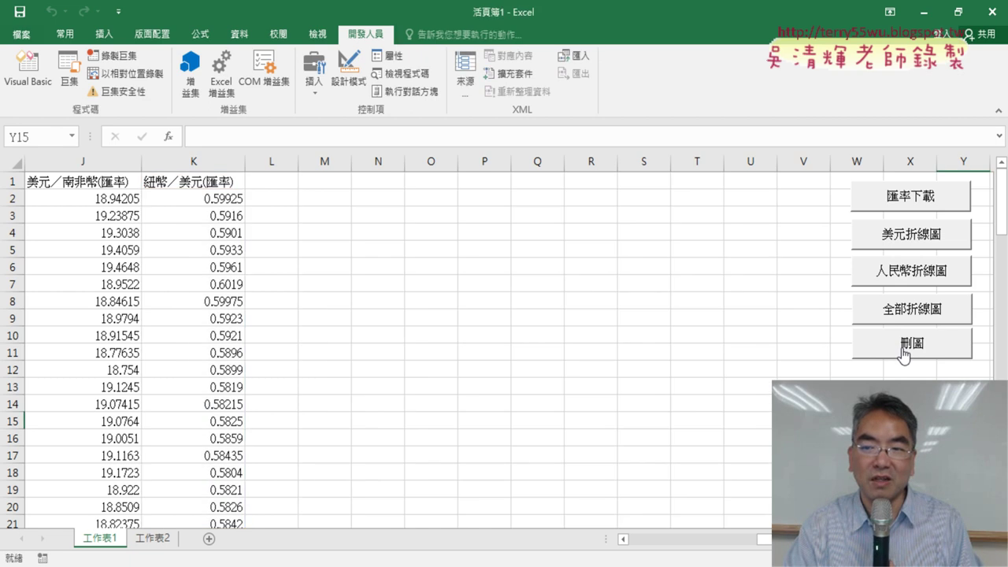
Redraw and delete the charts once more, then reopen Module2 in a maximized VBA editor.
left_click(914, 308)
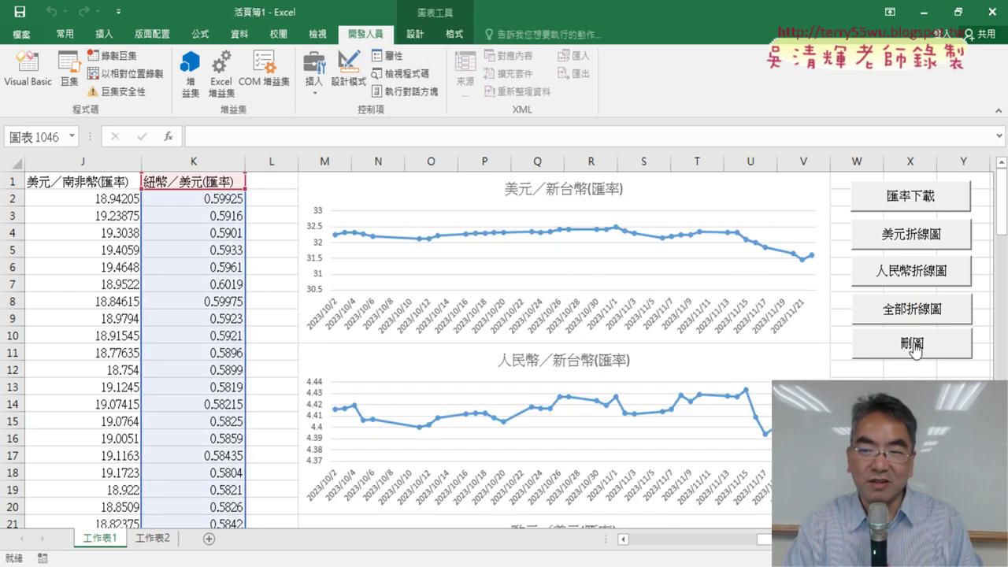
left_click(915, 351)
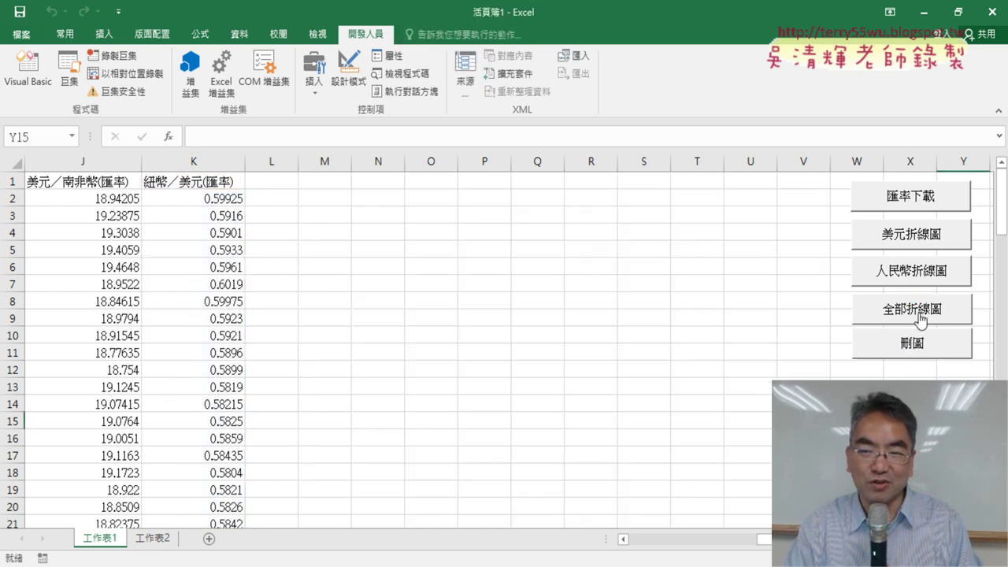
left_click(30, 70)
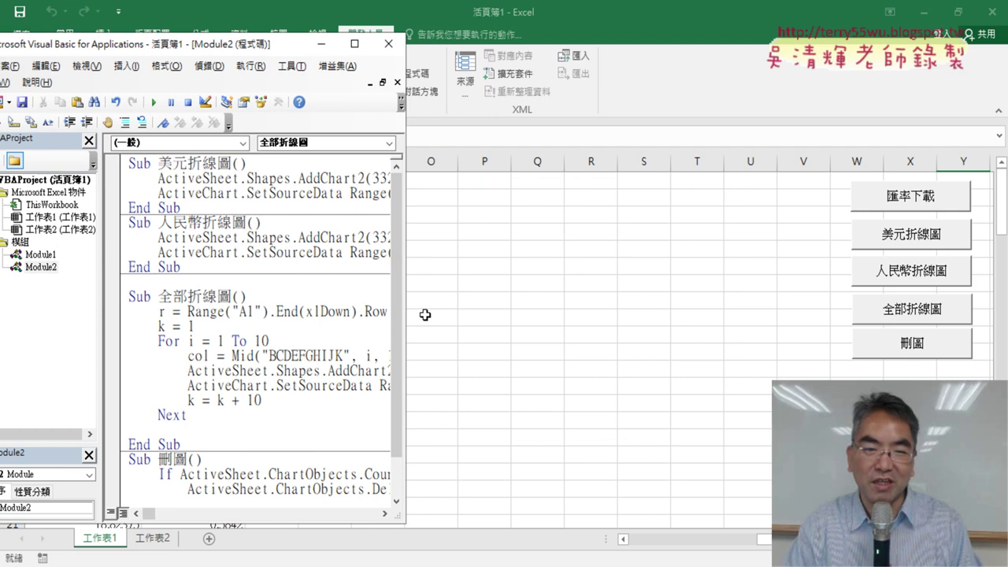
left_click(354, 43)
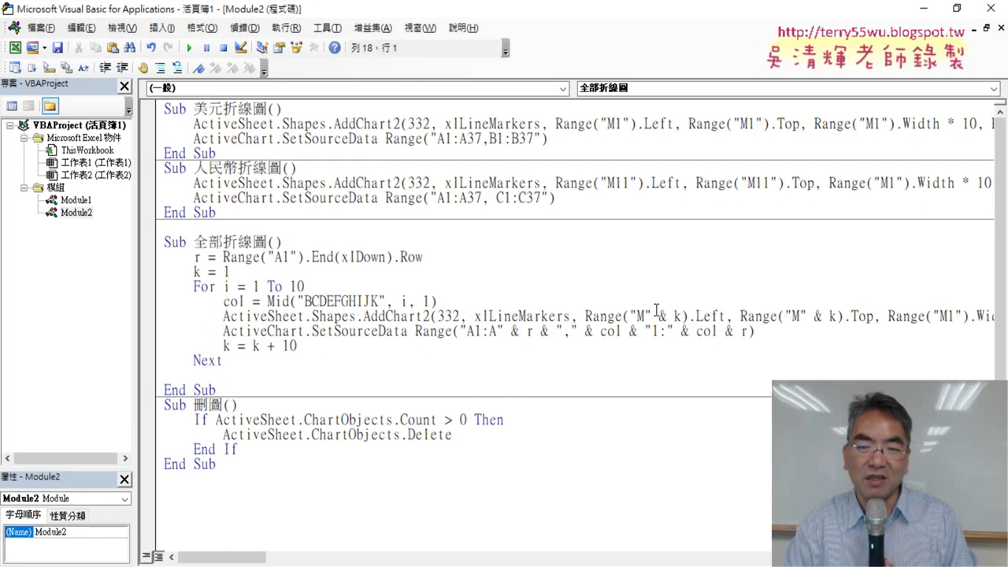
Temporarily revert the last-row lookup to Range("A").
left_click(660, 290)
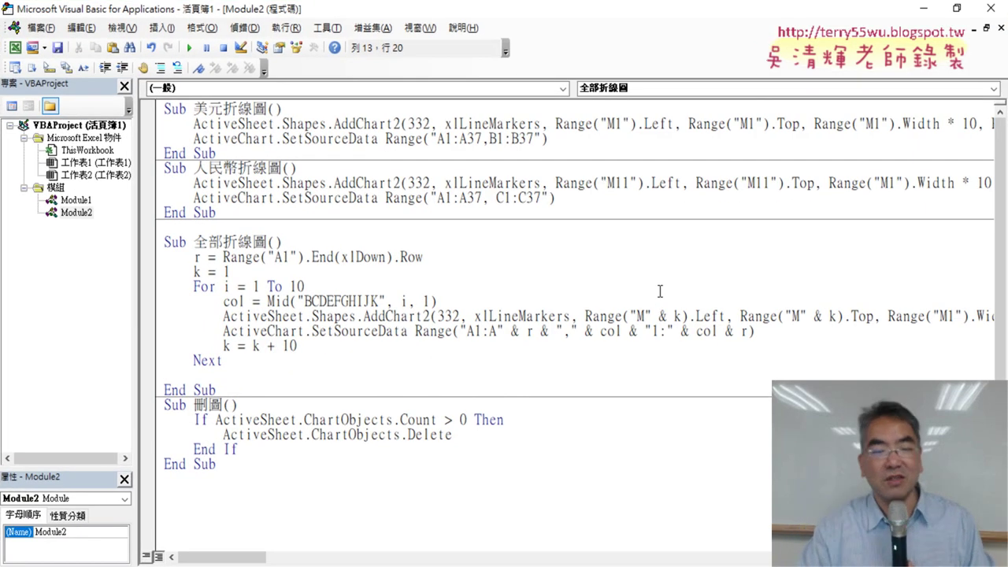
key("Up")
key("Up")
key("Left")
key("Left")
key("BackSpace")
Replace r with 37 in both parts of the SetSourceData range, giving A1:A37 and col & "37".
key("Down")
key("Down")
key("Down")
key("End")
key("Left")
key("shift+Left")
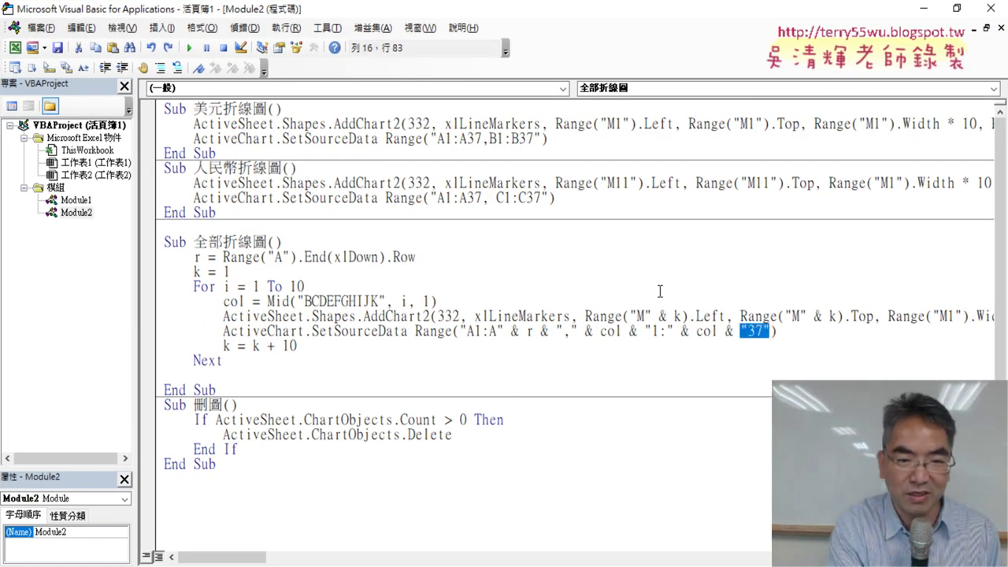
type("\"37\"")
key("Delete")
key("Delete")
key("BackSpace")
key("BackSpace")
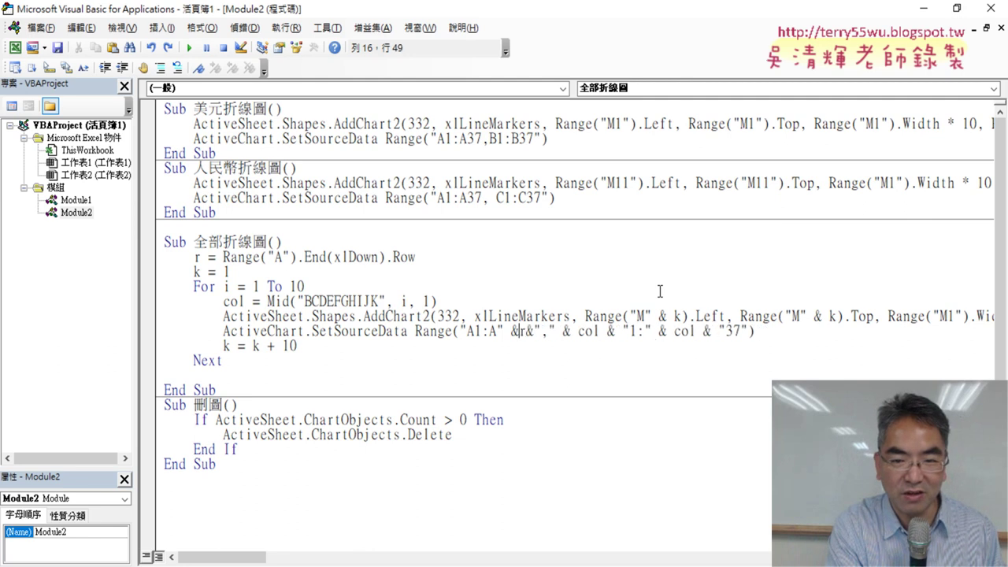
key("BackSpace")
key("BackSpace")
key("Delete")
key("Delete")
key("Delete")
type("37")
key("shift+Left")
key("shift+Left")
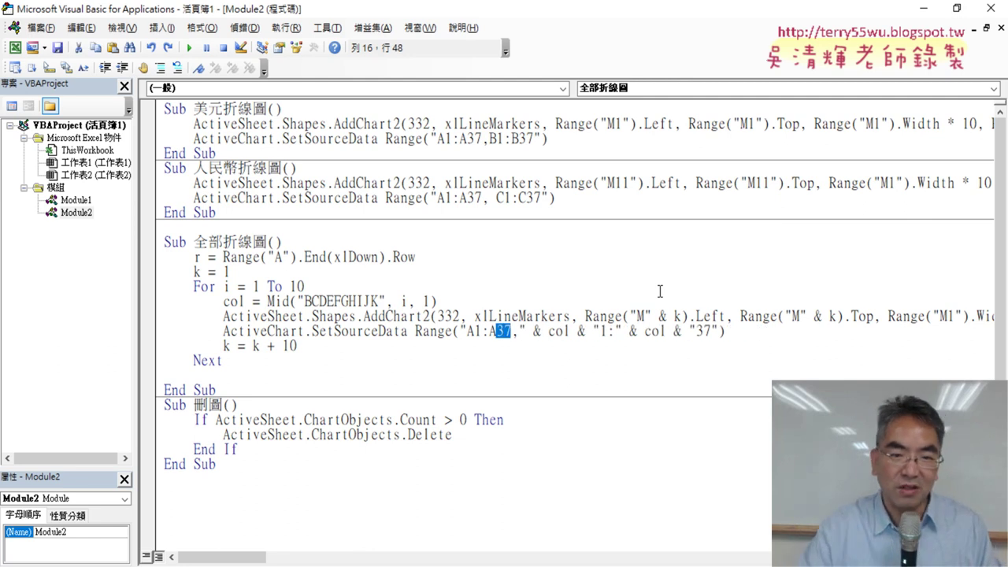
Restore Range("A1") in the r = ...End(xlDown).Row line.
left_click(222, 257)
left_click(288, 256)
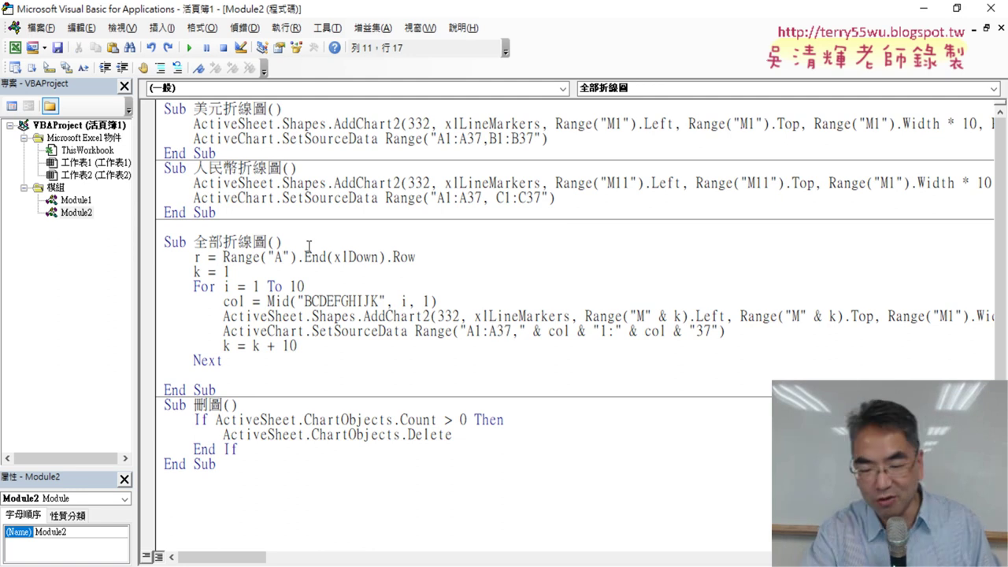
type("1")
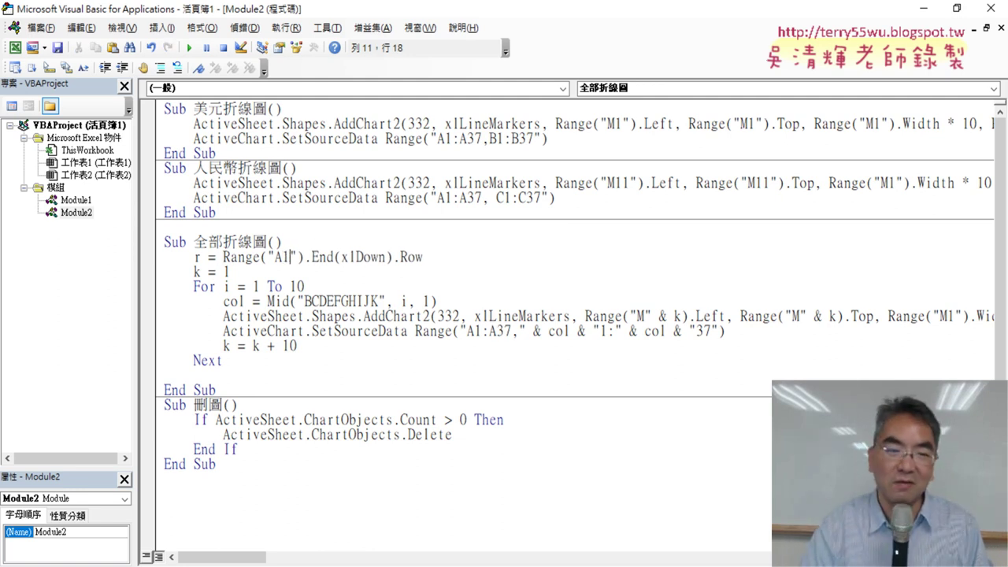
Highlight the lookup expression, the variable r, and both fixed 37 row numbers.
left_click_drag(423, 257, 222, 257)
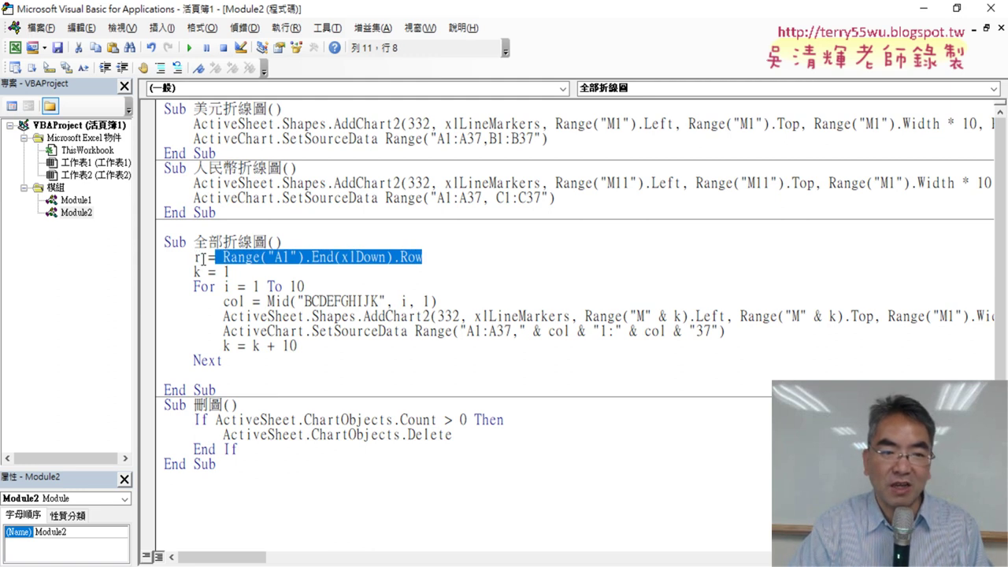
left_click_drag(203, 258, 194, 258)
left_click_drag(496, 331, 513, 330)
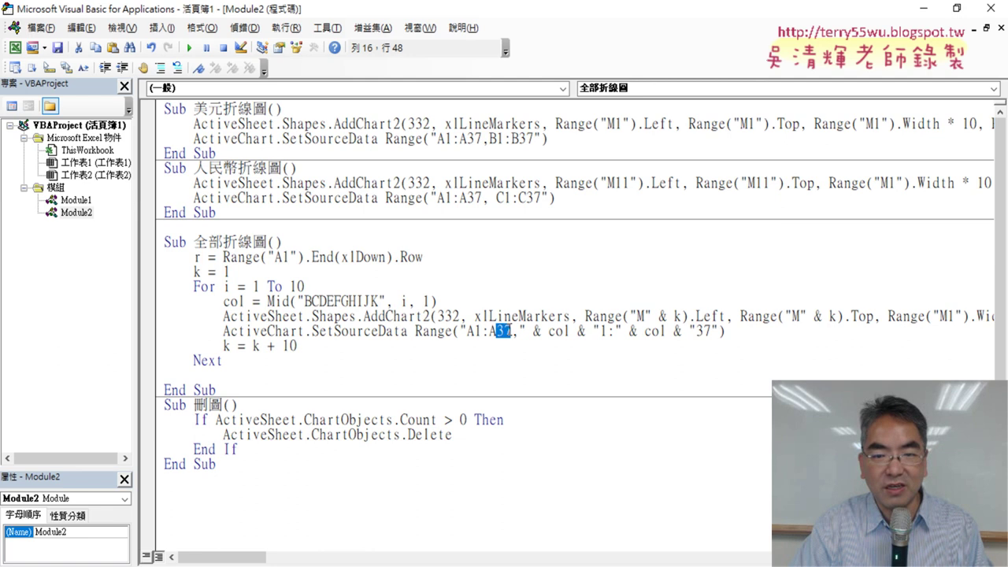
left_click_drag(690, 331, 718, 331)
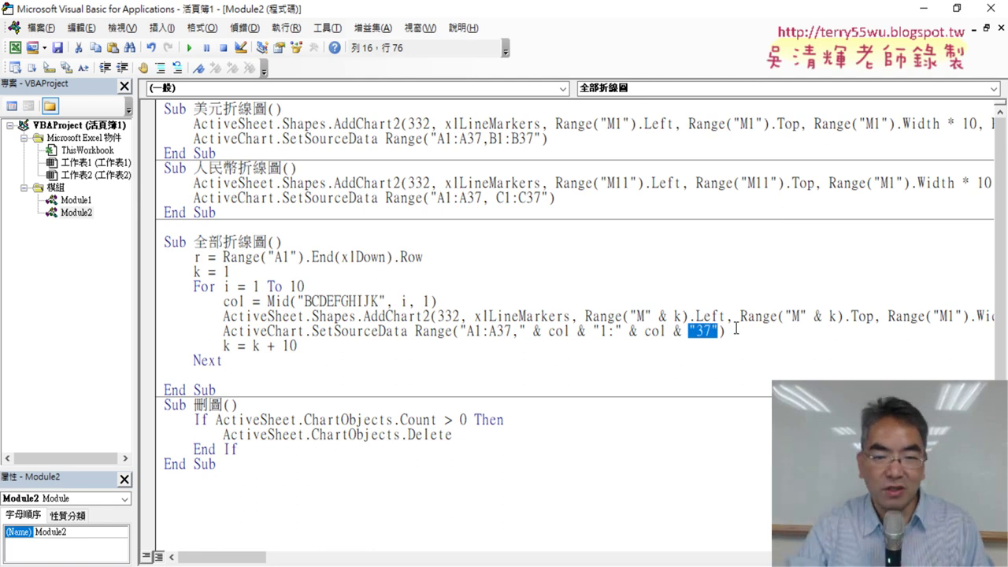
left_click_drag(512, 330, 516, 334)
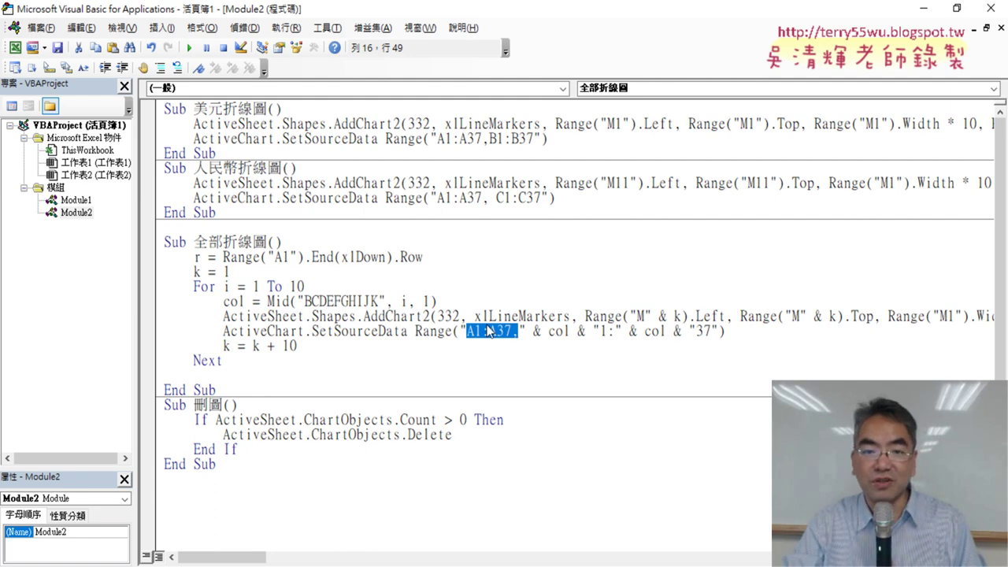
Replace 37 in A1:A37 with " & r & " and the trailing "37" with r.
left_click_drag(495, 331, 523, 330)
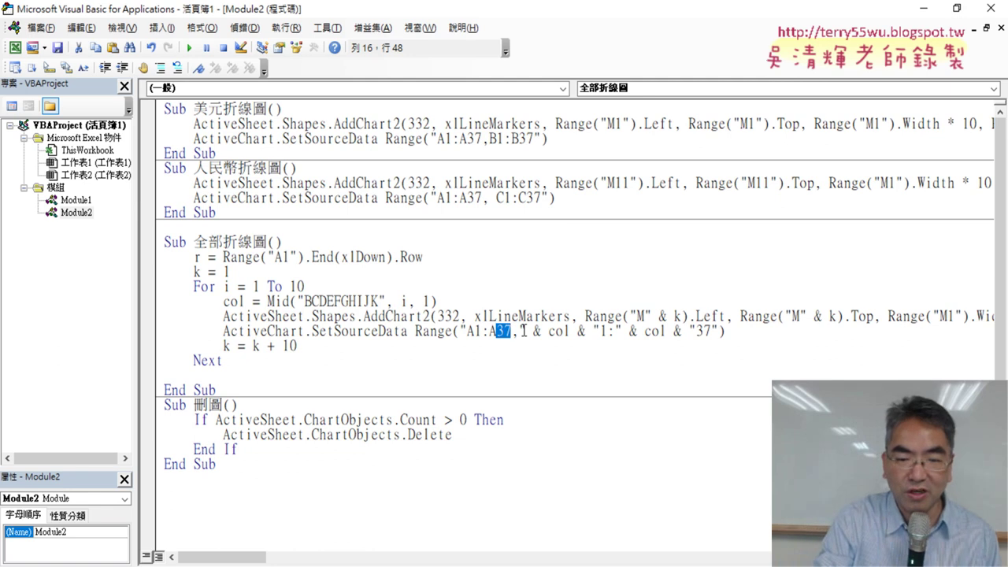
type("\"")
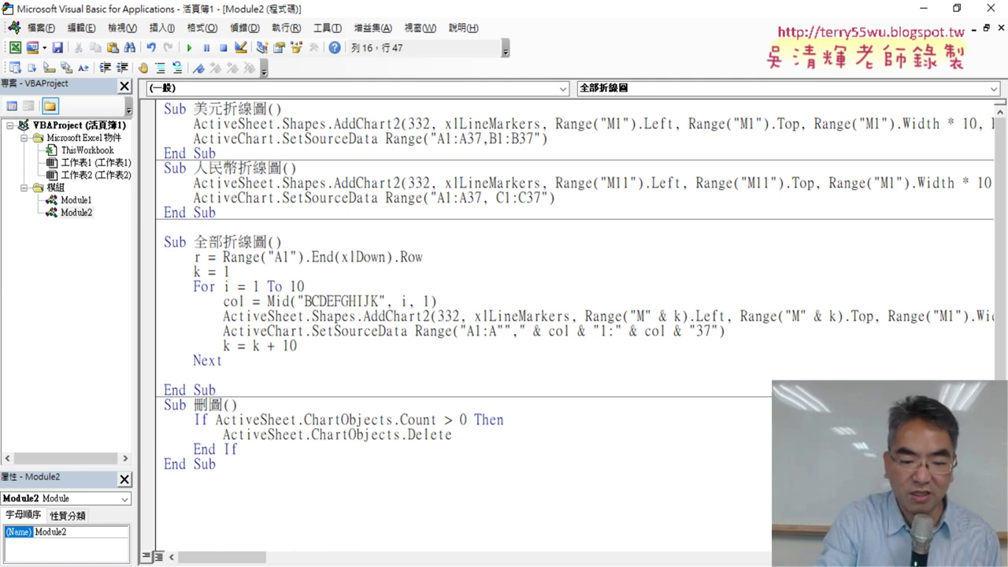
type("&")
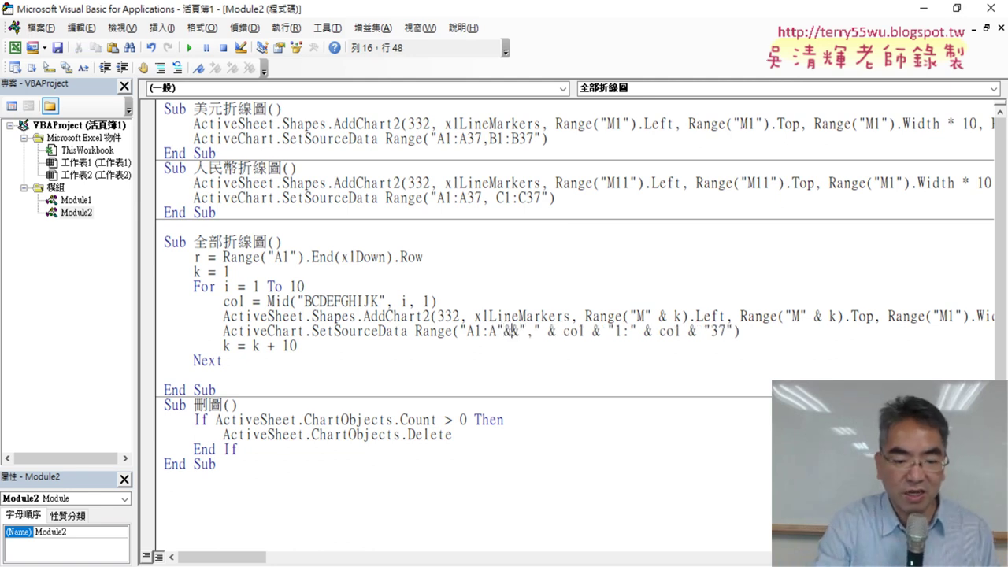
type("r")
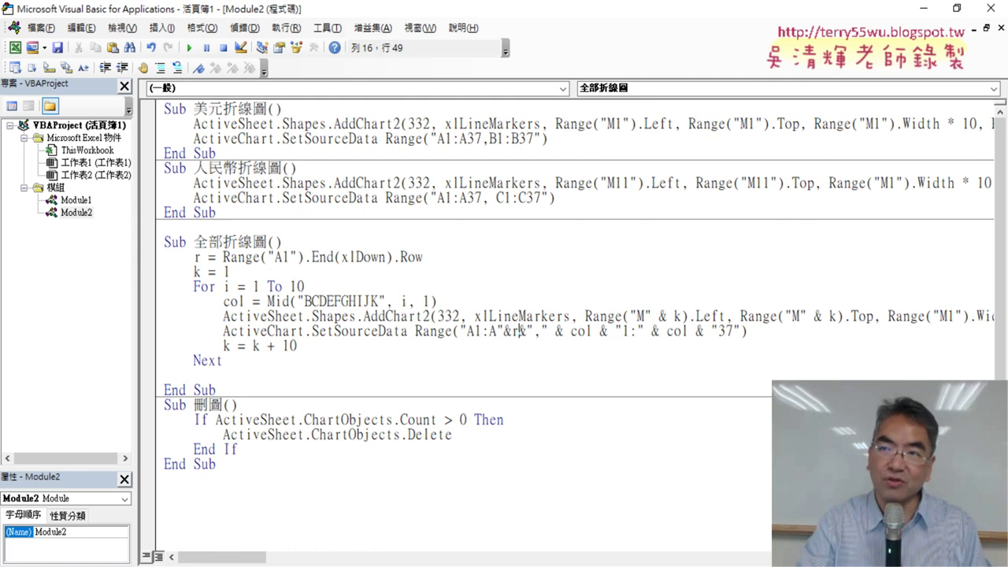
left_click(511, 331)
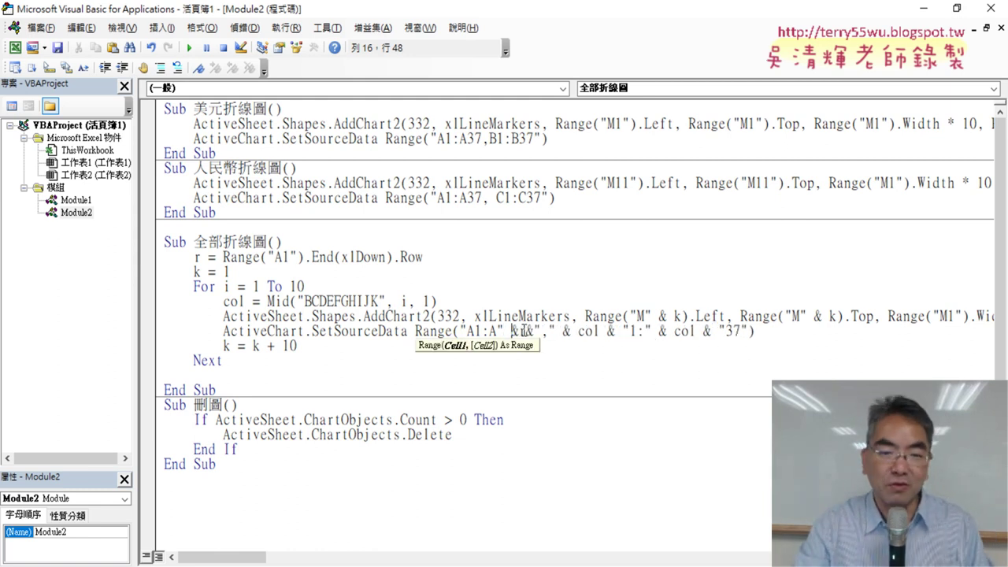
type("r &")
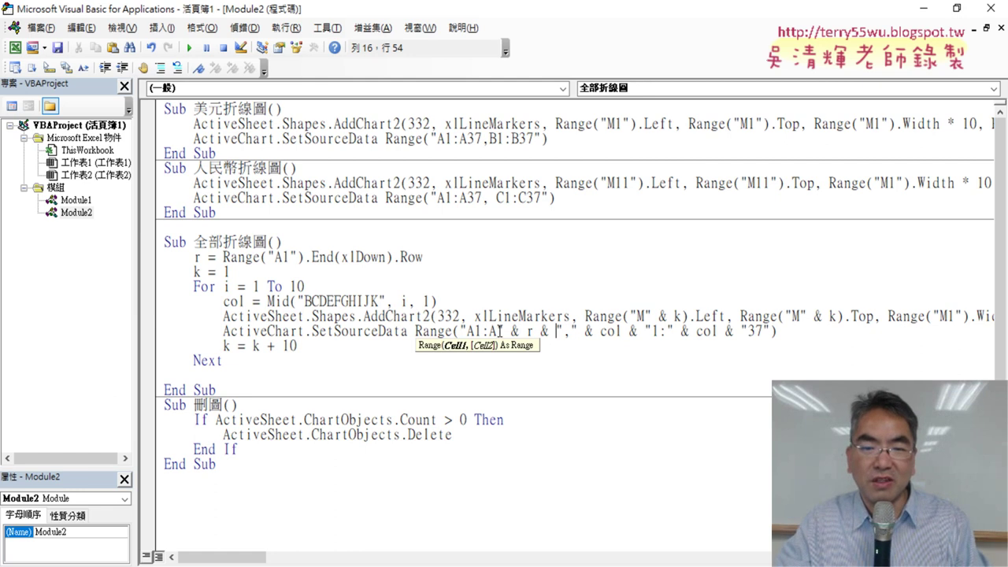
left_click_drag(499, 331, 552, 335)
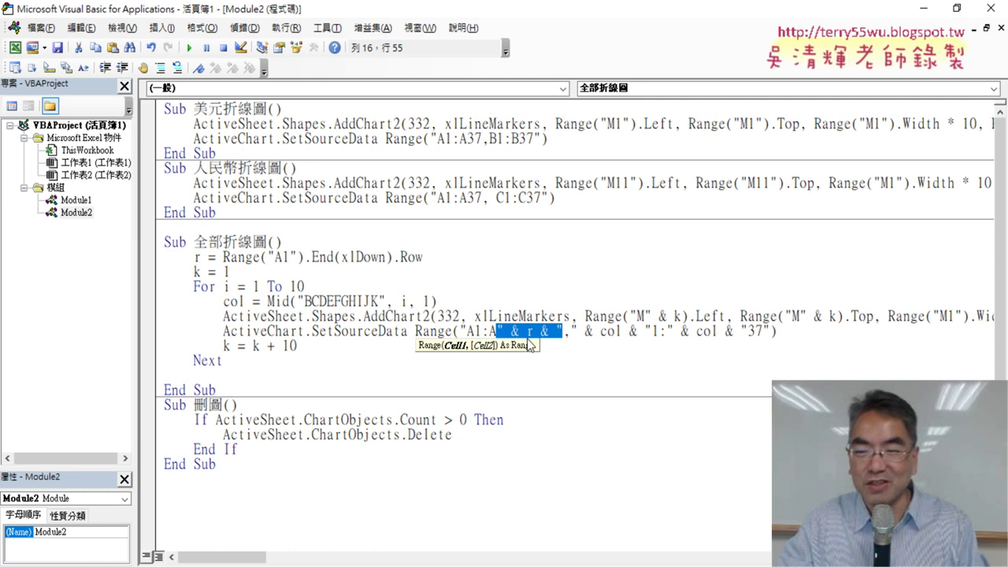
left_click_drag(741, 330, 755, 331)
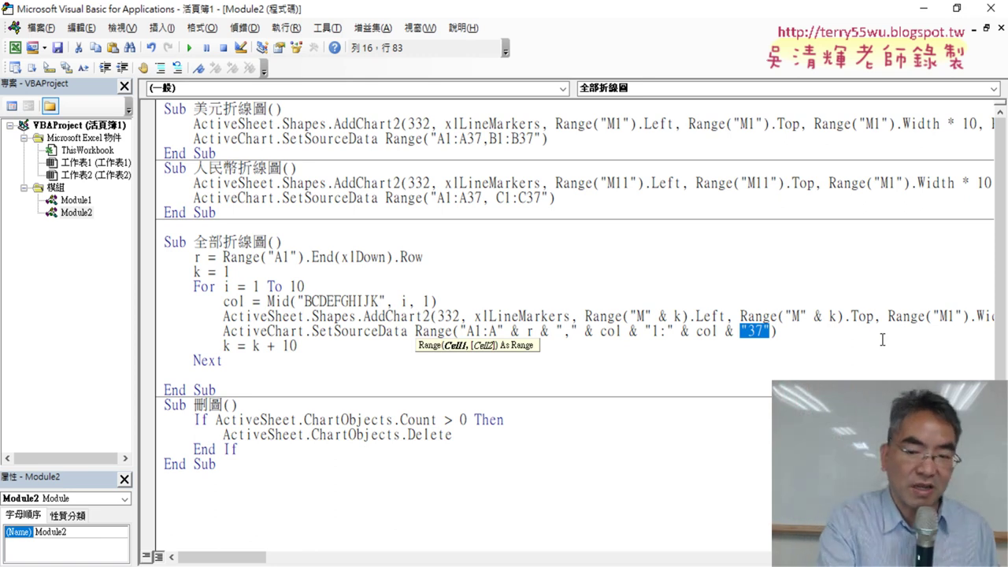
type("r")
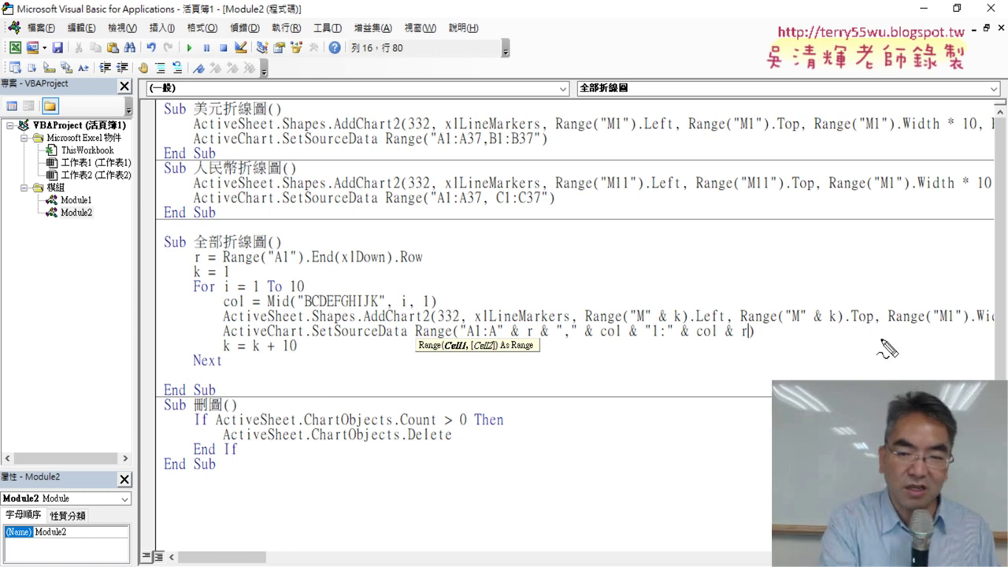
mouse_move(555, 230)
left_mouse_down()
mouse_move(555, 244)
mouse_move(595, 241)
left_mouse_up()
left_click_drag(602, 227, 604, 235)
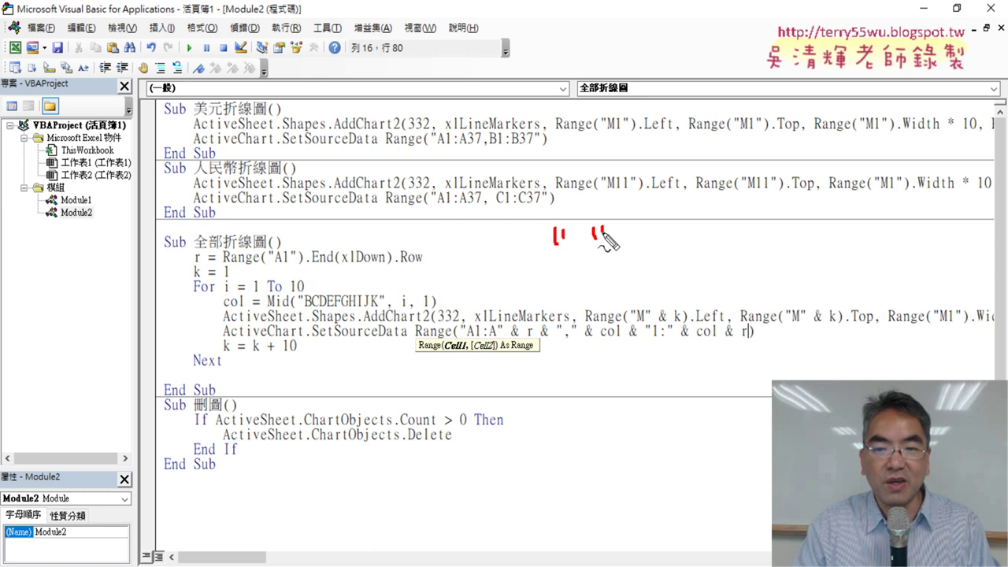
left_click_drag(723, 341, 731, 341)
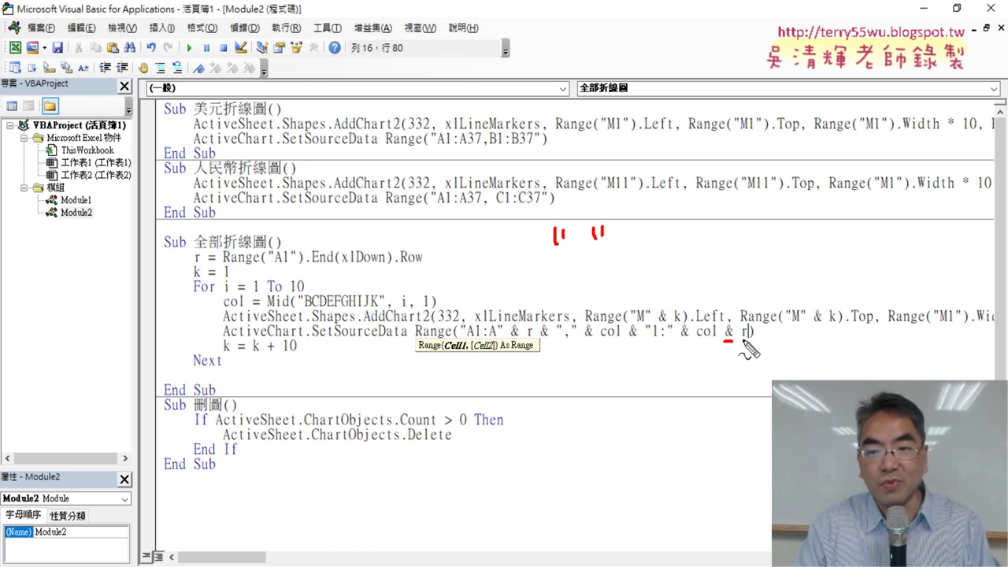
left_click_drag(741, 341, 751, 341)
mouse_move(759, 246)
left_mouse_down()
mouse_move(758, 267)
mouse_move(798, 279)
mouse_move(746, 241)
left_mouse_up()
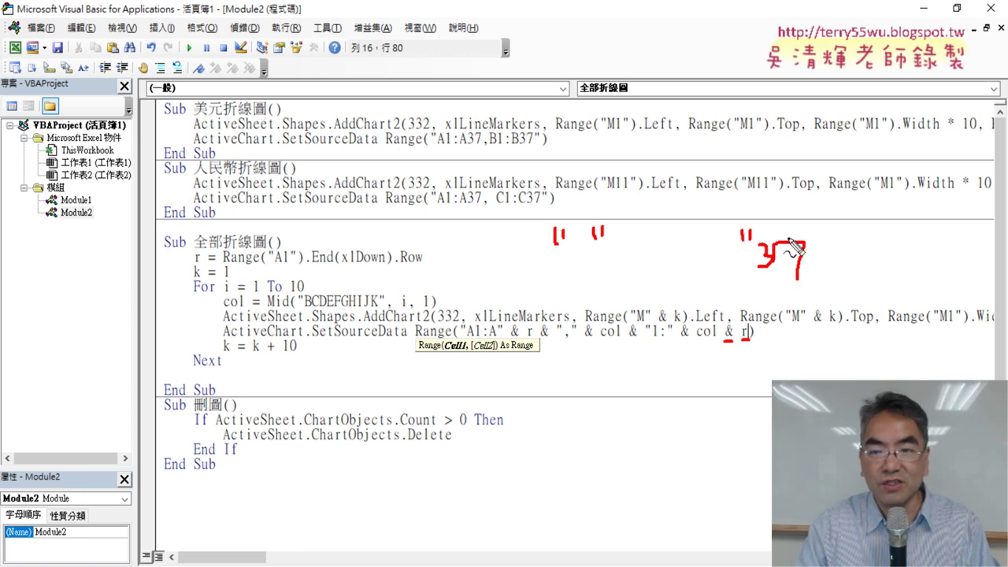
left_click_drag(805, 230, 810, 241)
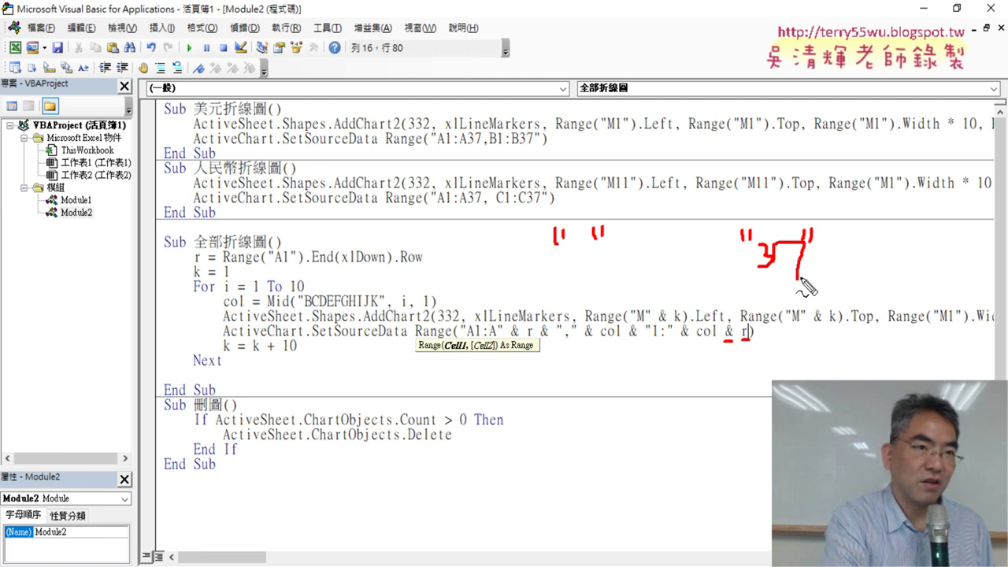
key("Escape")
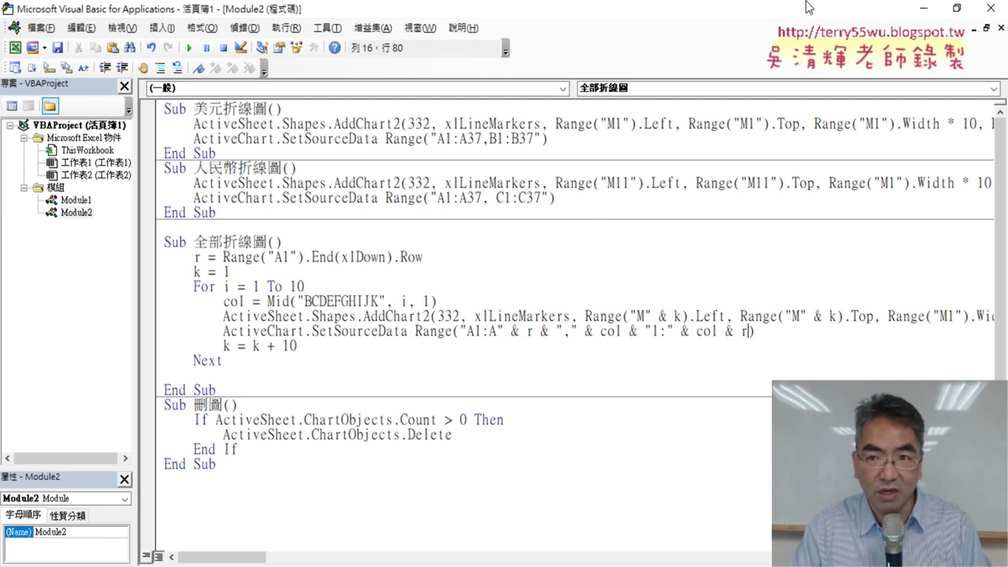
Switch to the Google Docs notes and scroll to the 全部折線圖改為向下追蹤列 section.
mouse_move(808, 7)
left_click(882, 36)
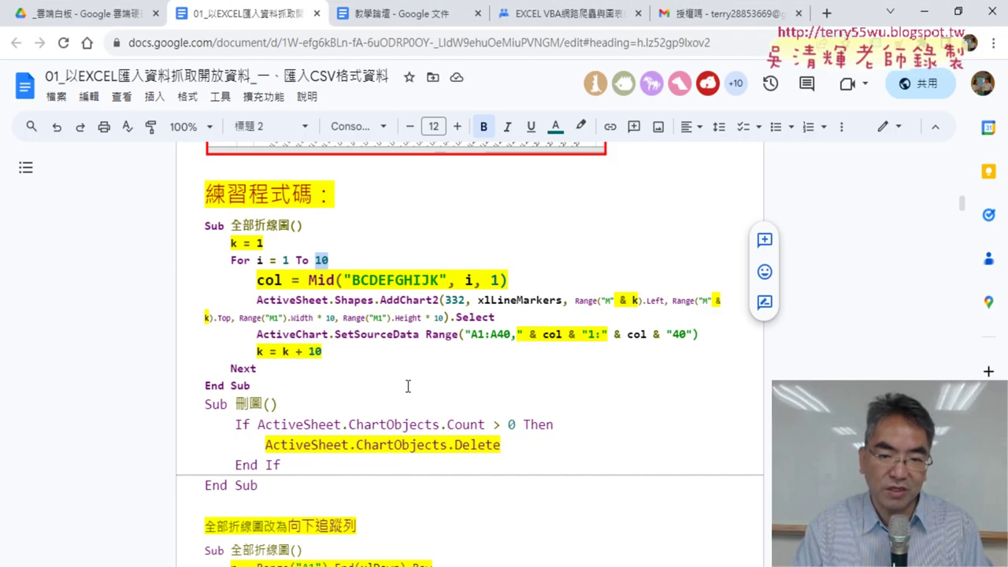
scroll(483, 384, "down", 2)
scroll(485, 385, "down", 2)
scroll(504, 374, "down", 1)
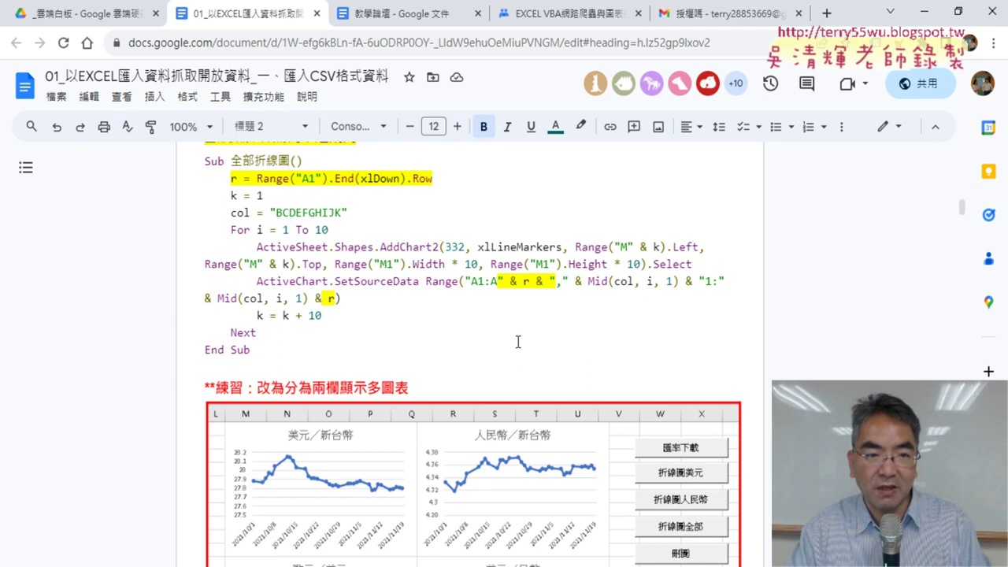
scroll(513, 329, "up", 1)
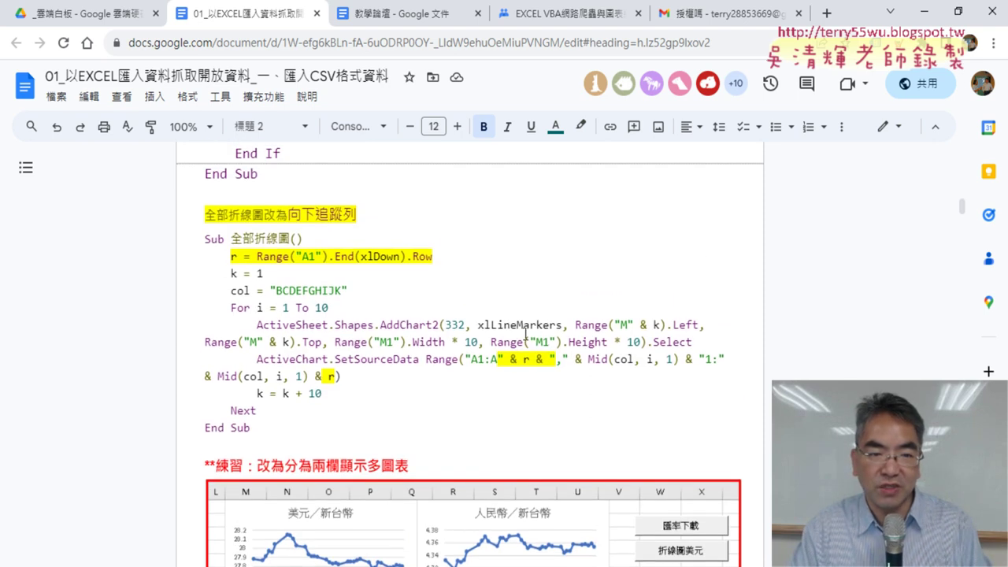
mouse_move(962, 213)
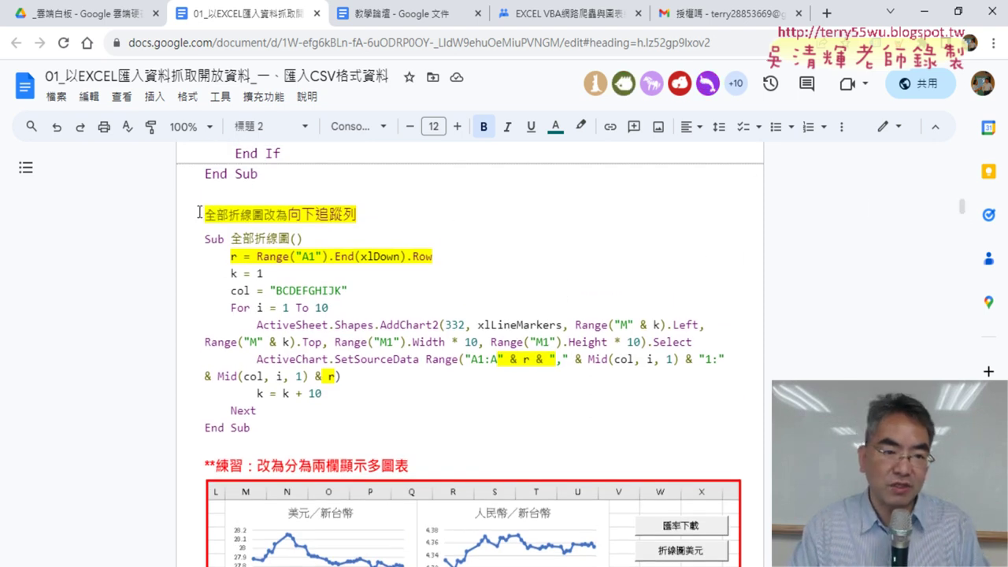
Enlarge the 全部折線圖改為向下追蹤列 heading three sizes and the r = Range line two sizes.
left_click_drag(199, 212, 394, 210)
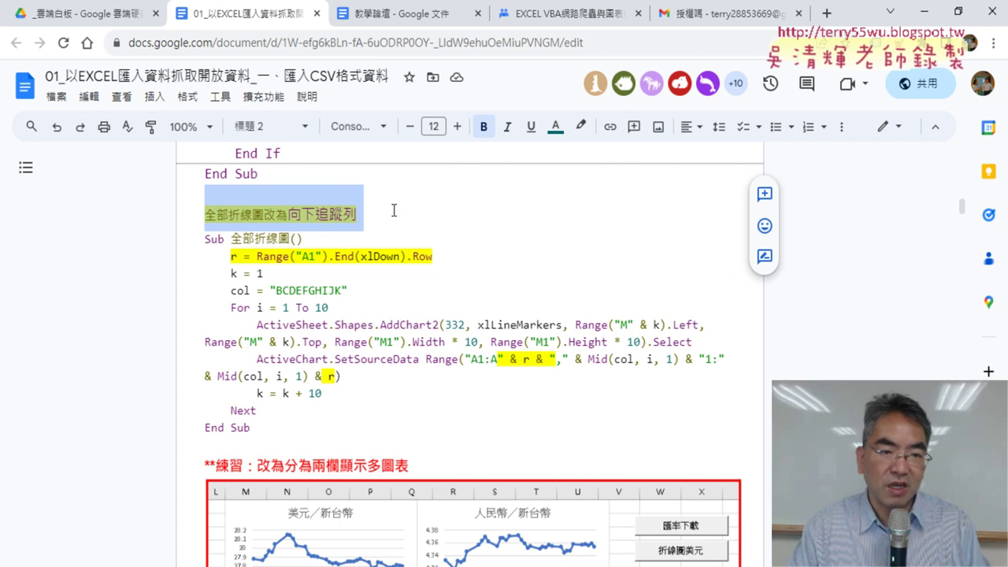
left_click(459, 127)
left_click(458, 127)
left_click(458, 127)
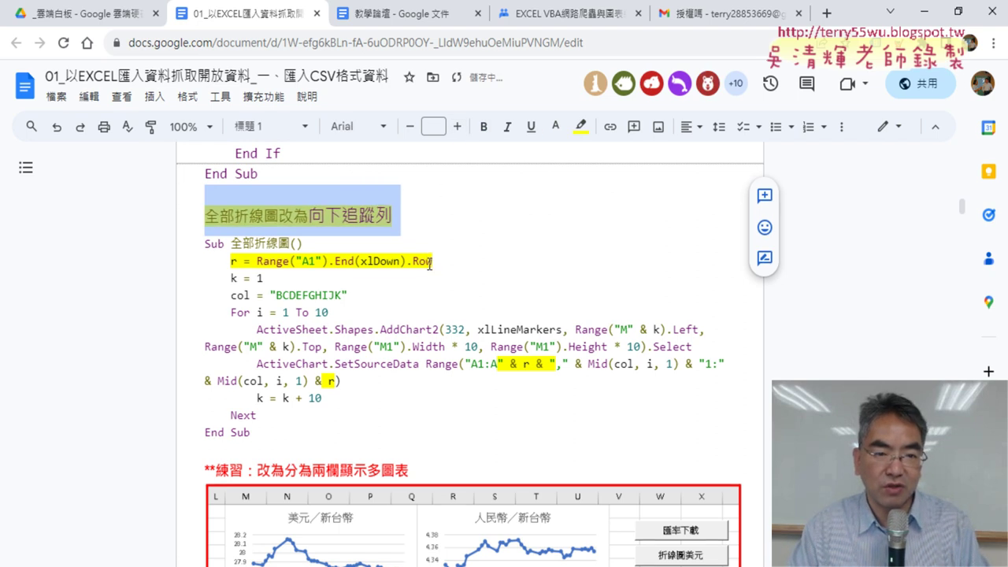
left_click_drag(438, 260, 227, 261)
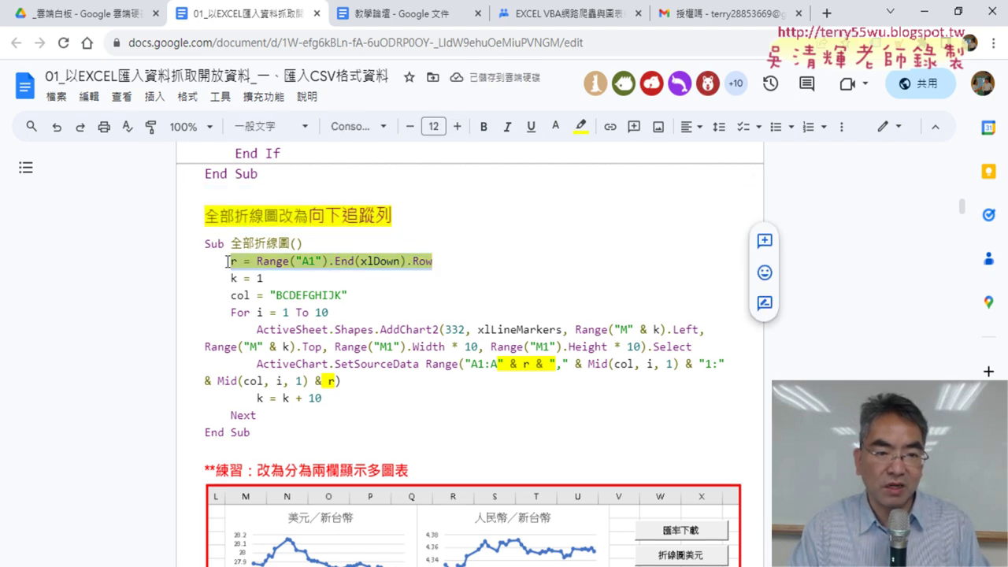
left_click(457, 127)
left_click(458, 127)
left_click(458, 127)
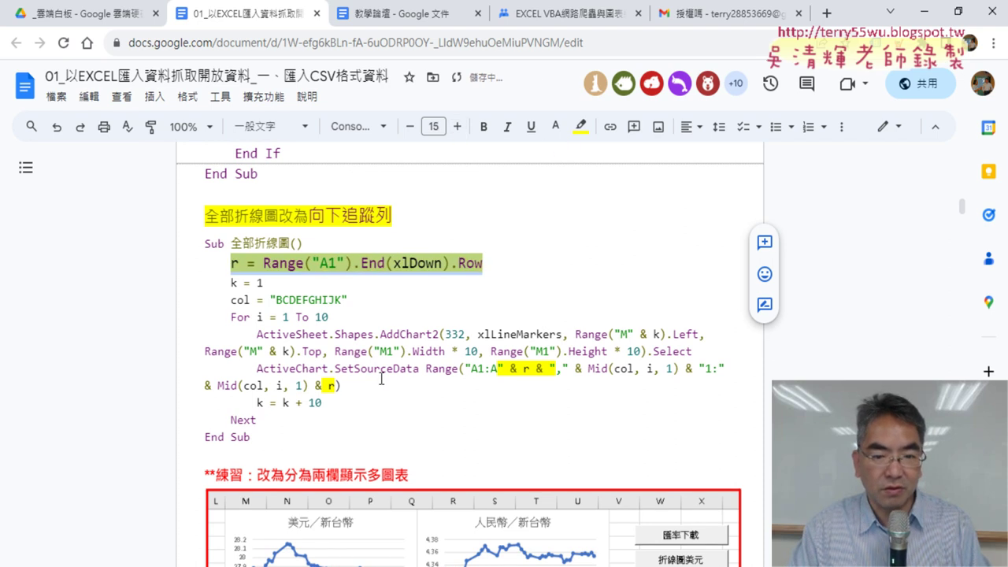
Enlarge the " & r & " range fragment three sizes, then select the final r of the expression.
left_click_drag(498, 368, 556, 368)
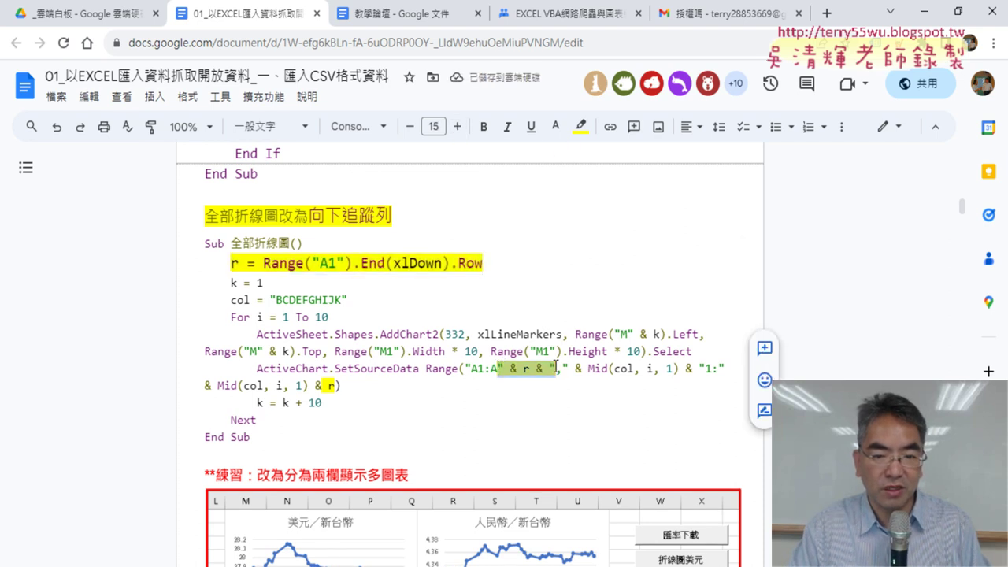
left_click(458, 127)
left_click(457, 127)
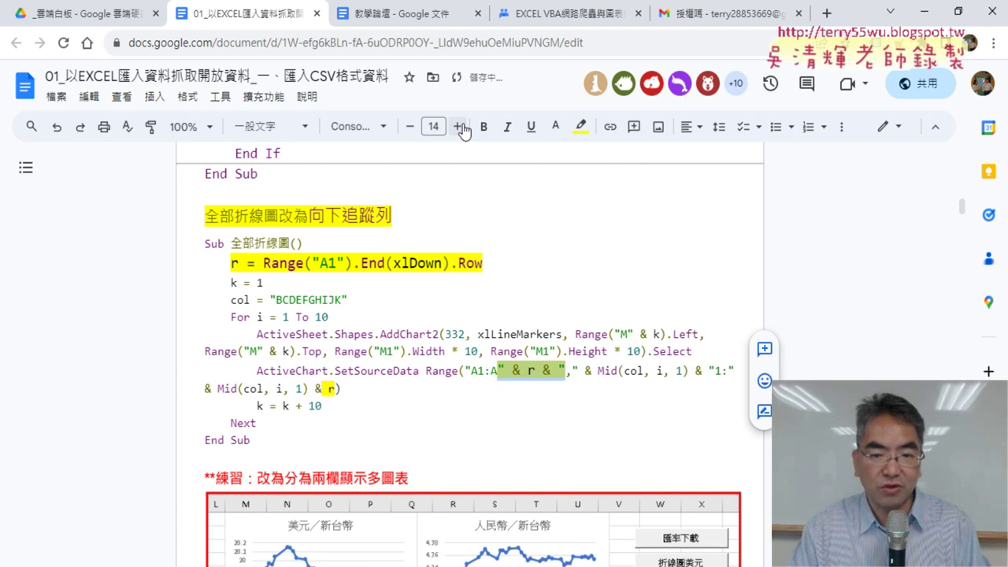
left_click(458, 127)
left_click_drag(349, 391, 368, 391)
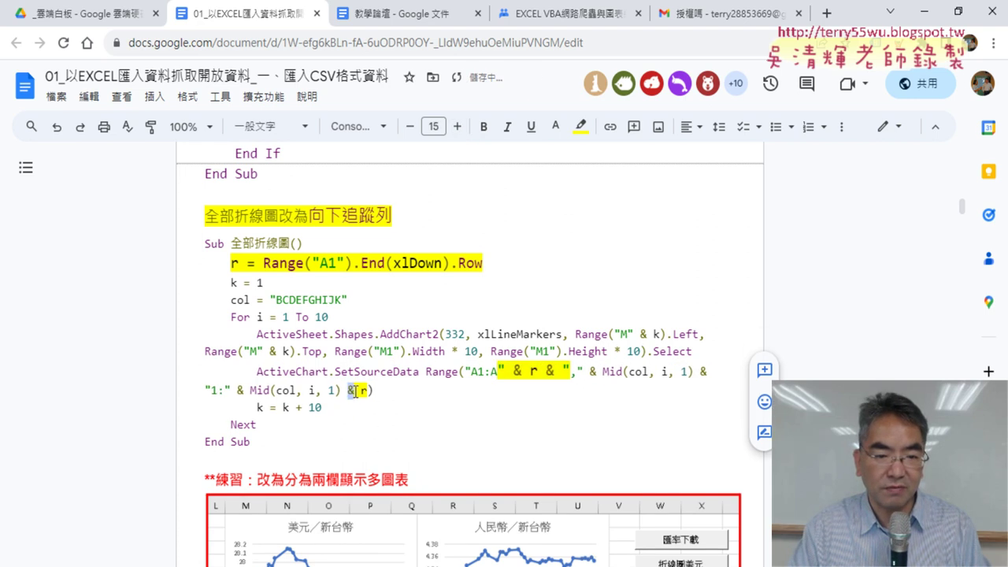
left_click(394, 409)
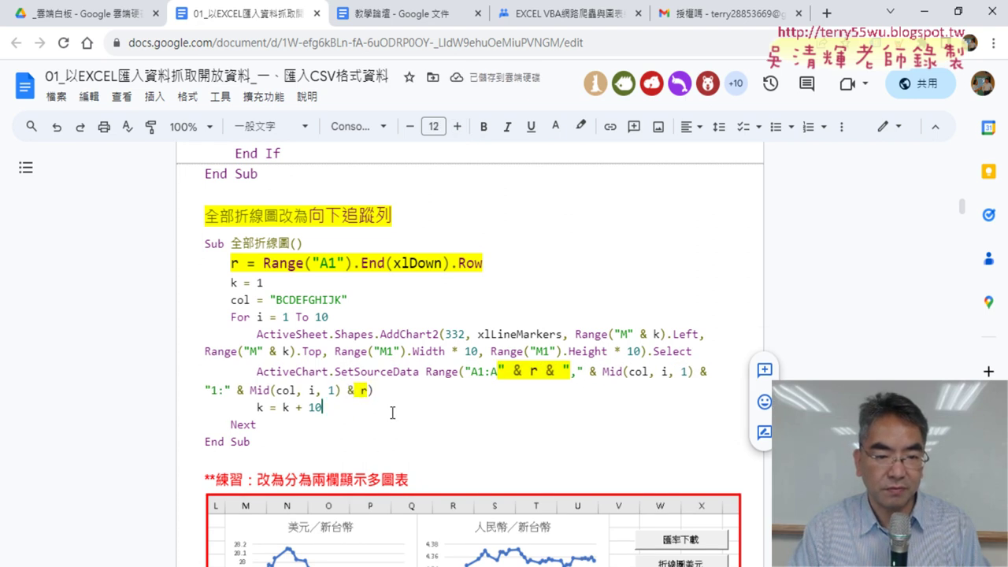
left_click_drag(354, 391, 373, 390)
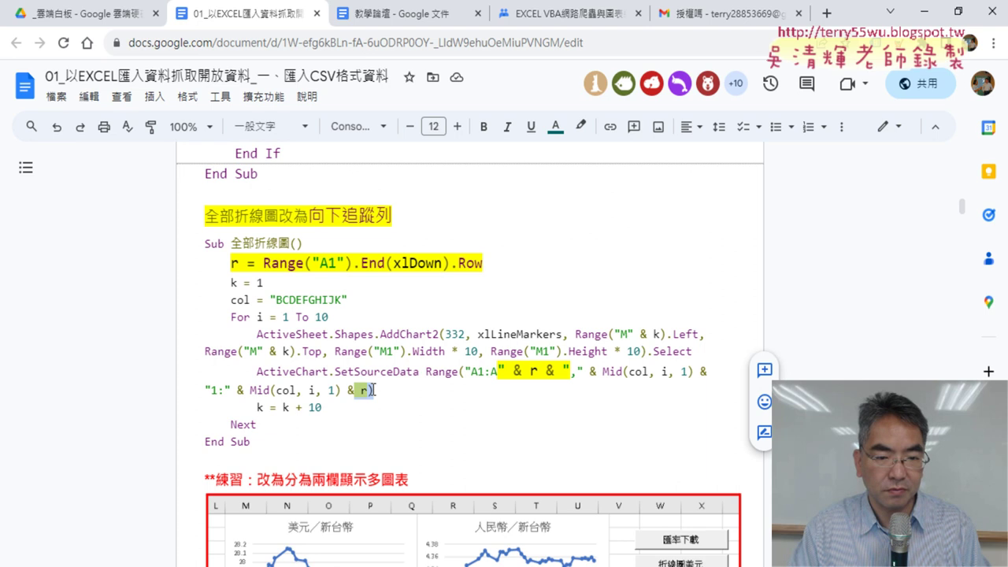